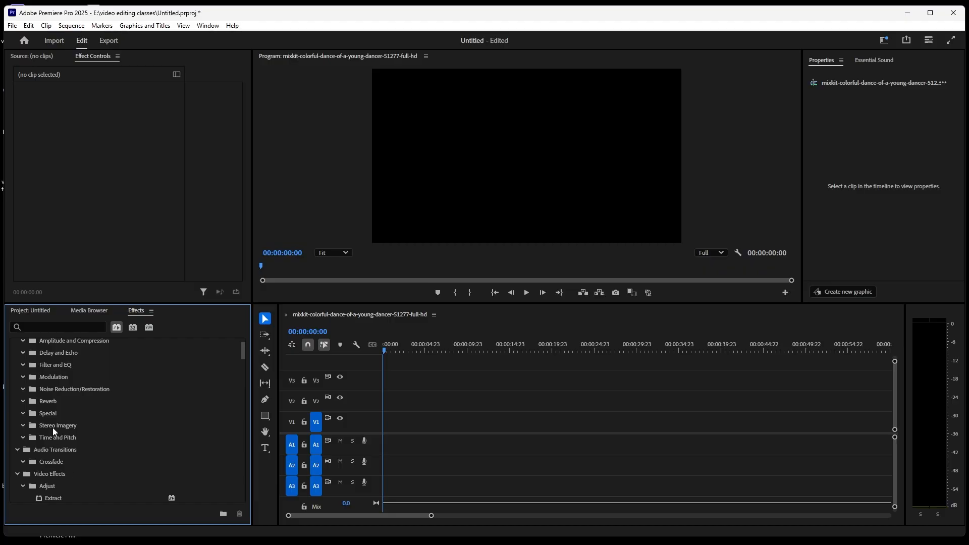
Collapse the Audio Effects, Video Effects, Video Transitions and Audio Transitions folders in the effects list
scroll(53, 426, "down", 3)
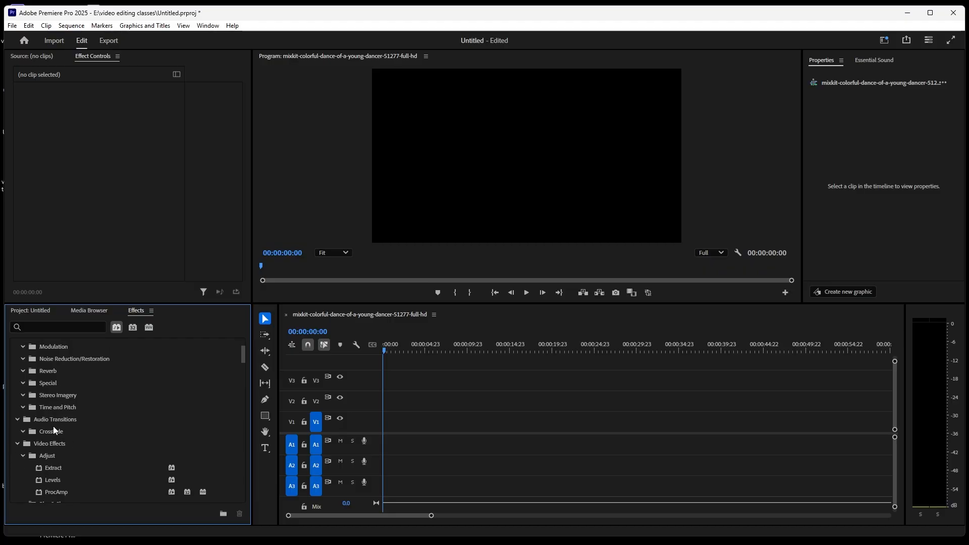
scroll(76, 451, "down", 5)
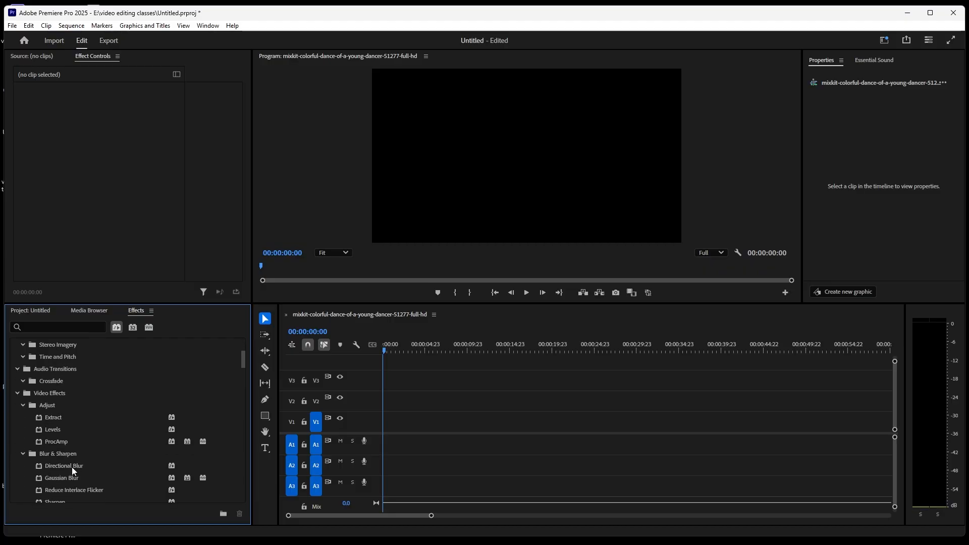
scroll(83, 448, "down", 2)
scroll(85, 441, "down", 5)
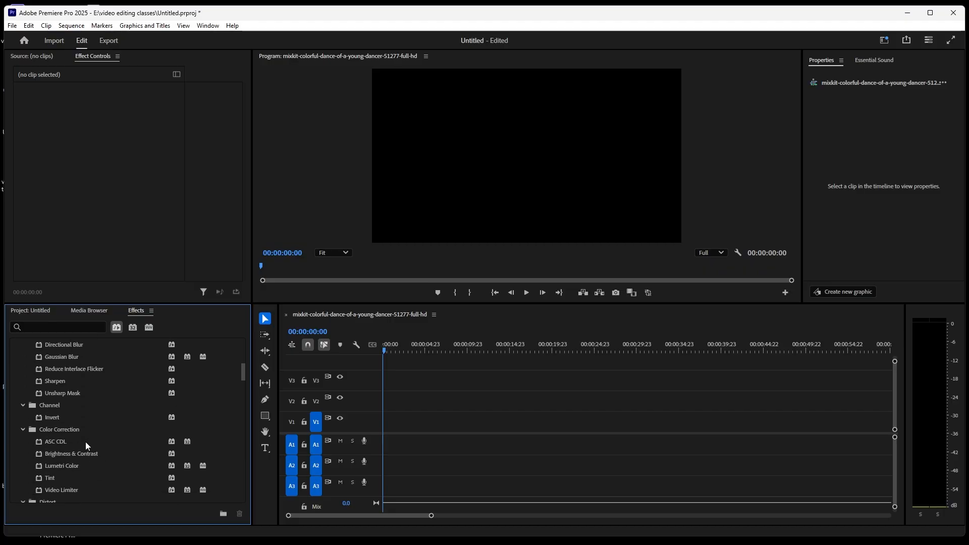
scroll(66, 428, "up", 15)
scroll(49, 398, "up", 5)
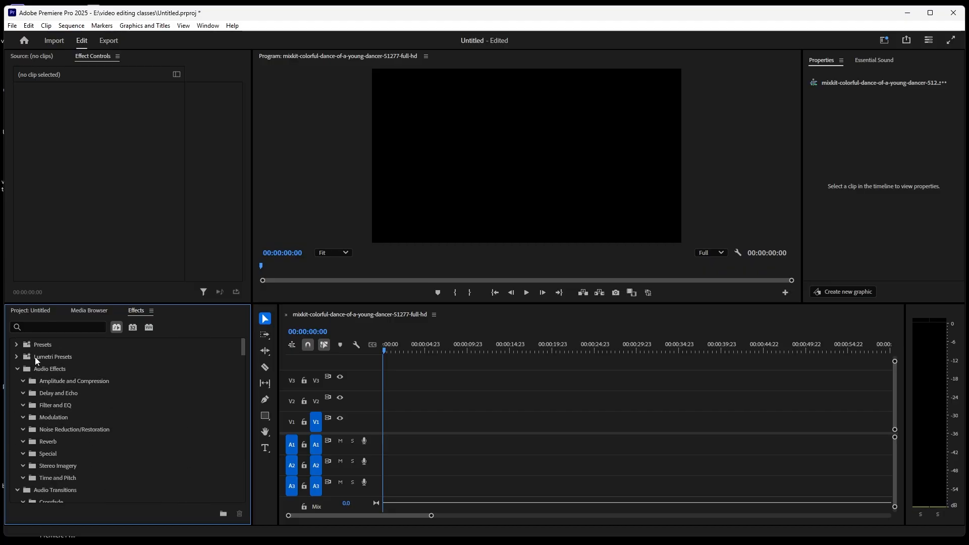
left_click(17, 369)
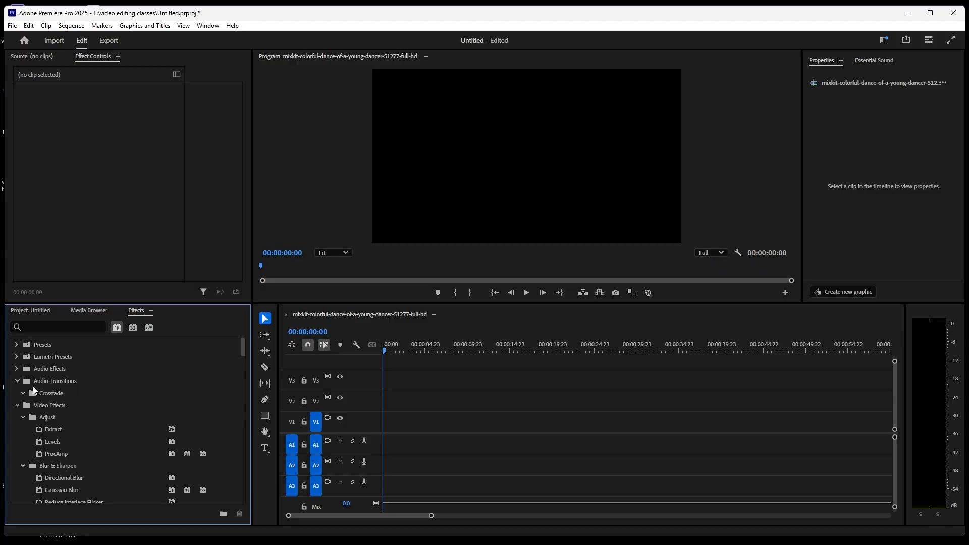
left_click(16, 405)
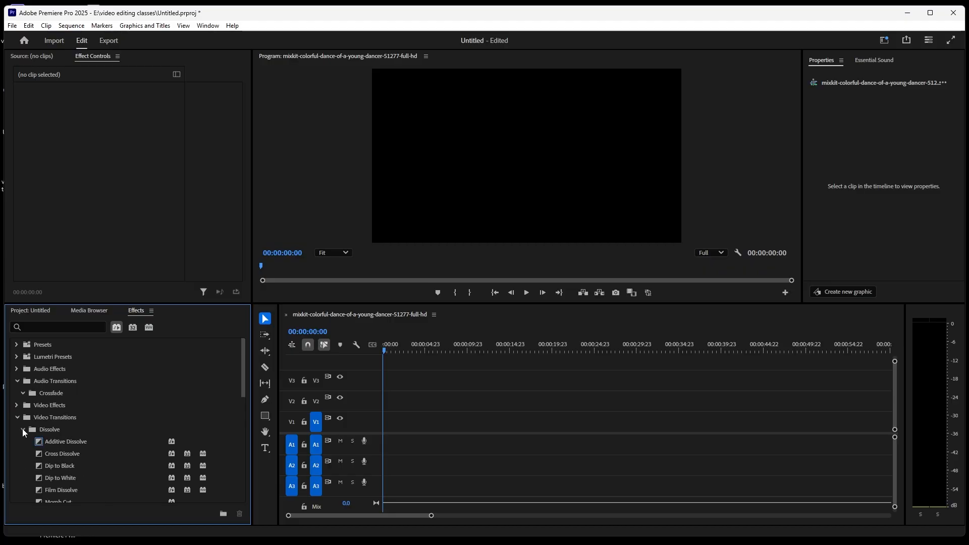
left_click(17, 417)
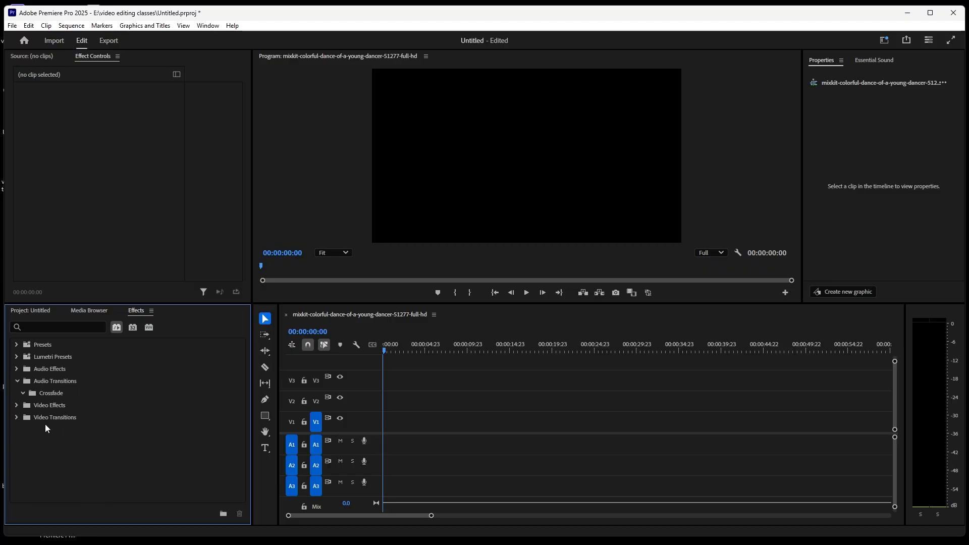
left_click(18, 381)
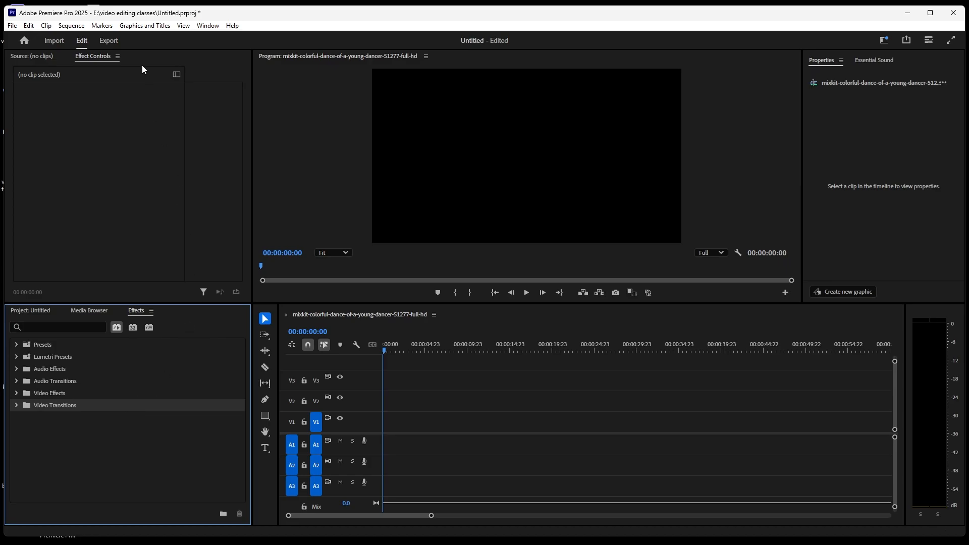
Check the Effects entry in the list of available workspace windows
left_click(207, 26)
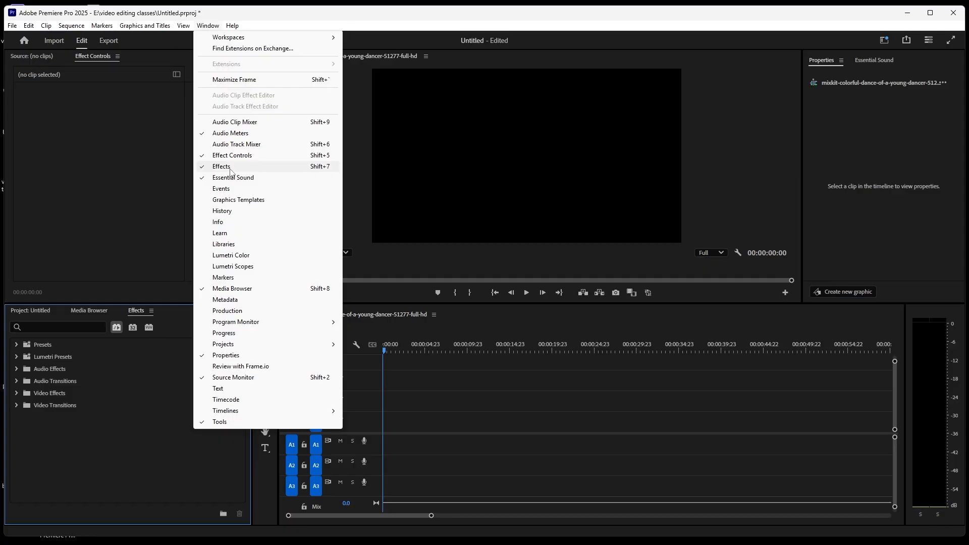
left_click(150, 454)
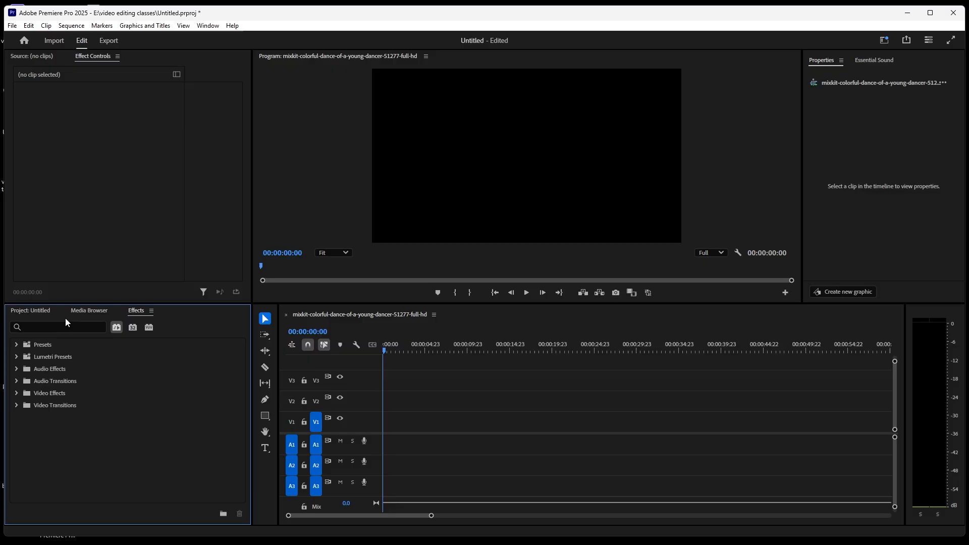
left_click(116, 327)
Place the mixkit-colorful-dance-of-a-young-dancer clip at the start of tracks V1 and A1, and briefly preview it, returning to the first frame
left_click(43, 309)
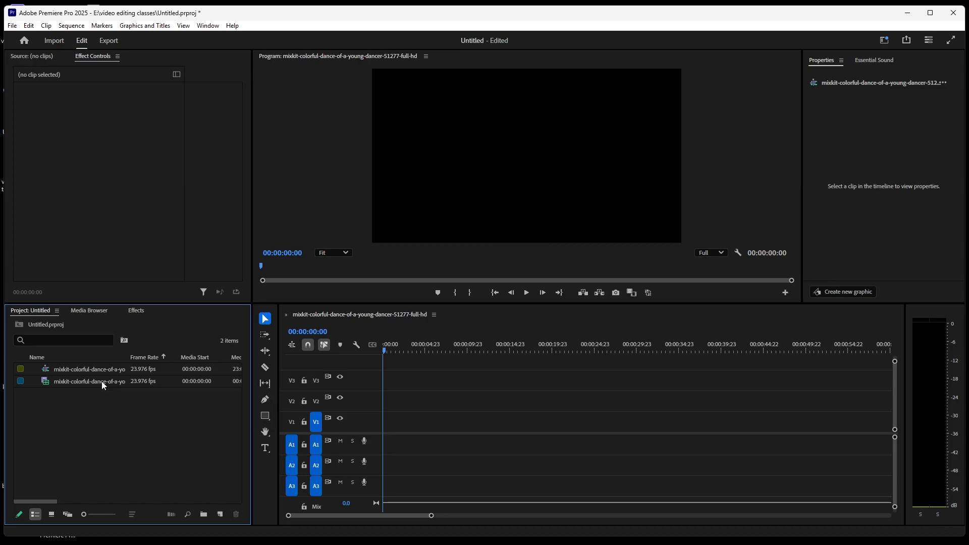
left_click_drag(101, 380, 389, 416)
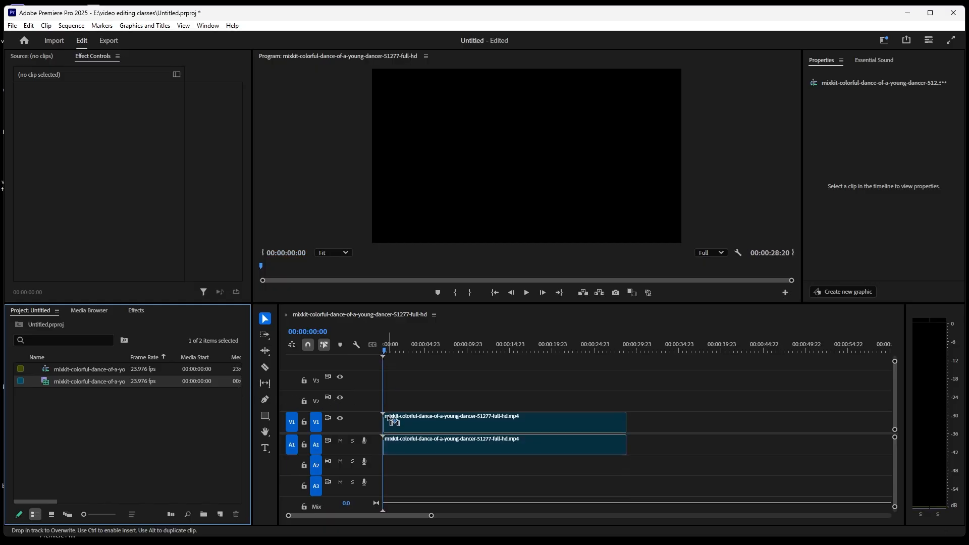
left_click(527, 293)
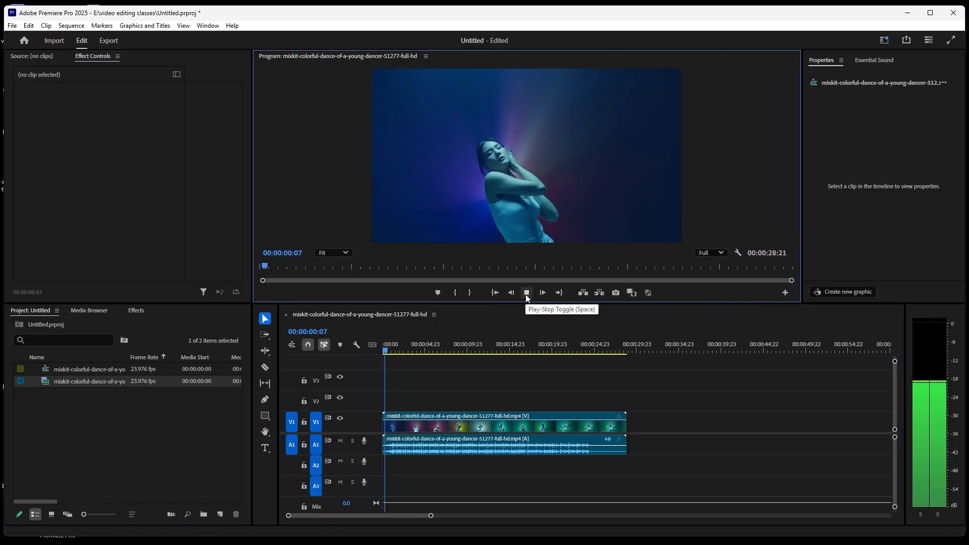
left_click(526, 293)
left_click(496, 292)
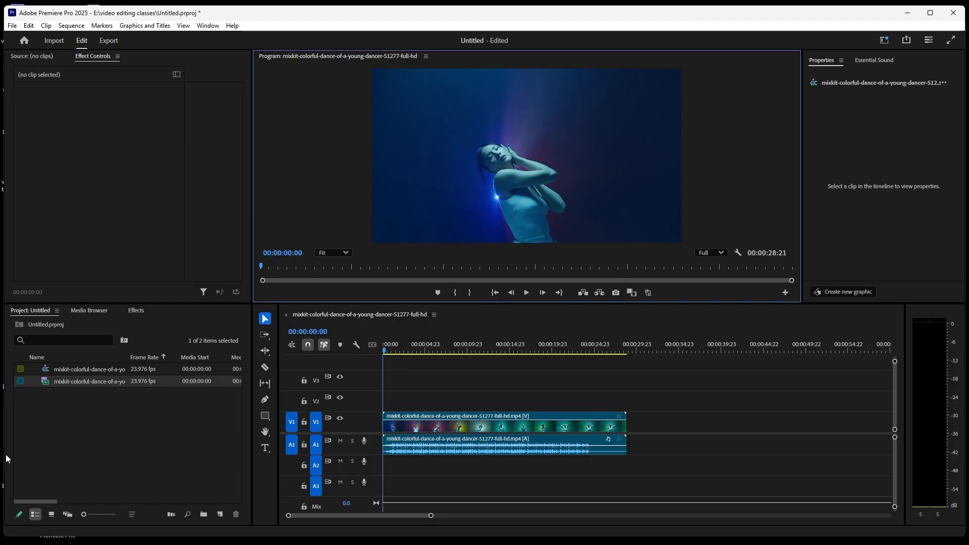
Return to the effects list and examine the Twirls presets, collapsing the Presets folder when done
left_click(129, 450)
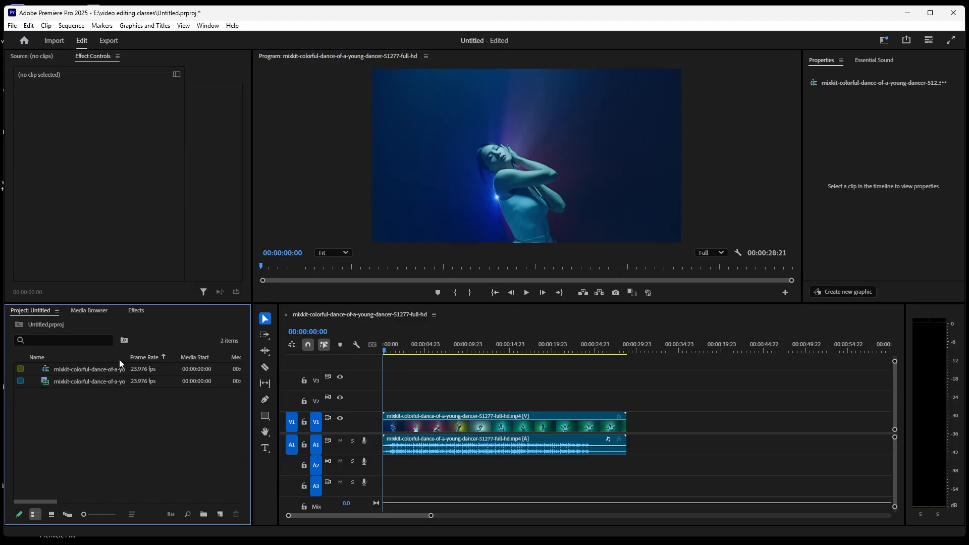
left_click(135, 312)
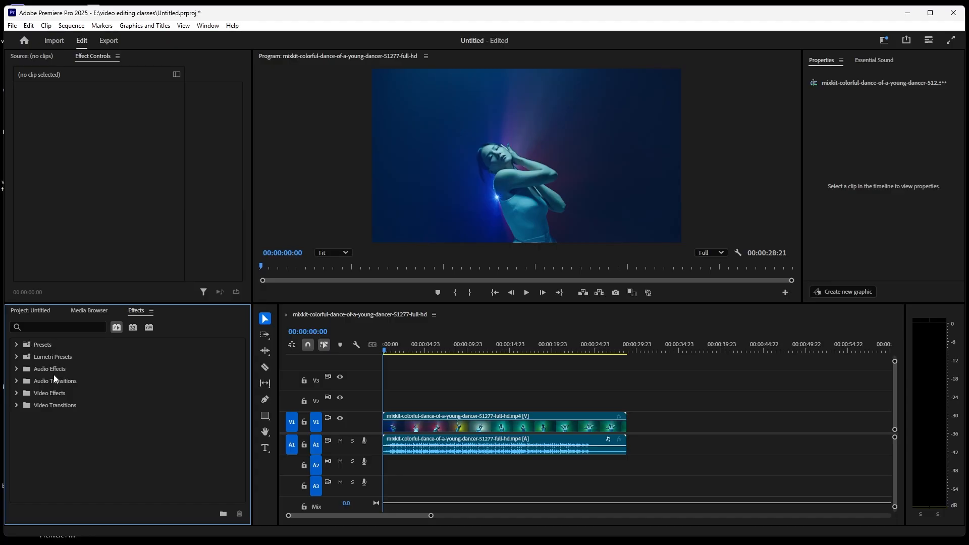
left_click(17, 346)
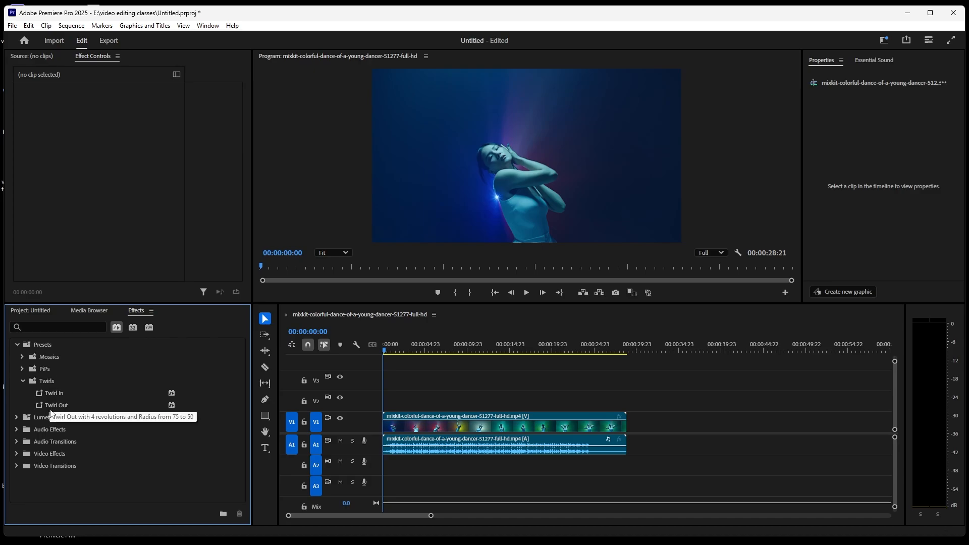
left_click(17, 345)
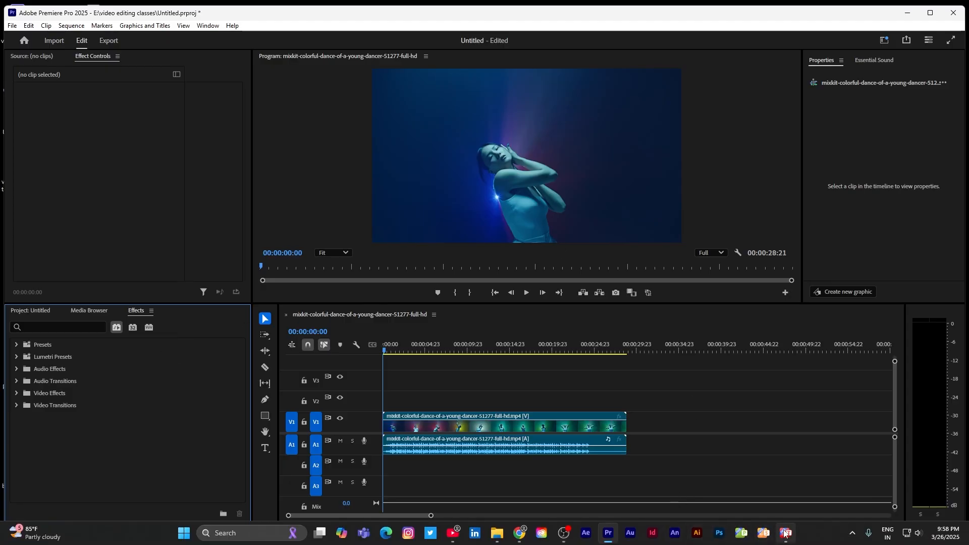
Switch to TextMaker and read the notes on accelerated effects, 32-bit color, luma and chroma, and YUV effects
left_click(785, 533)
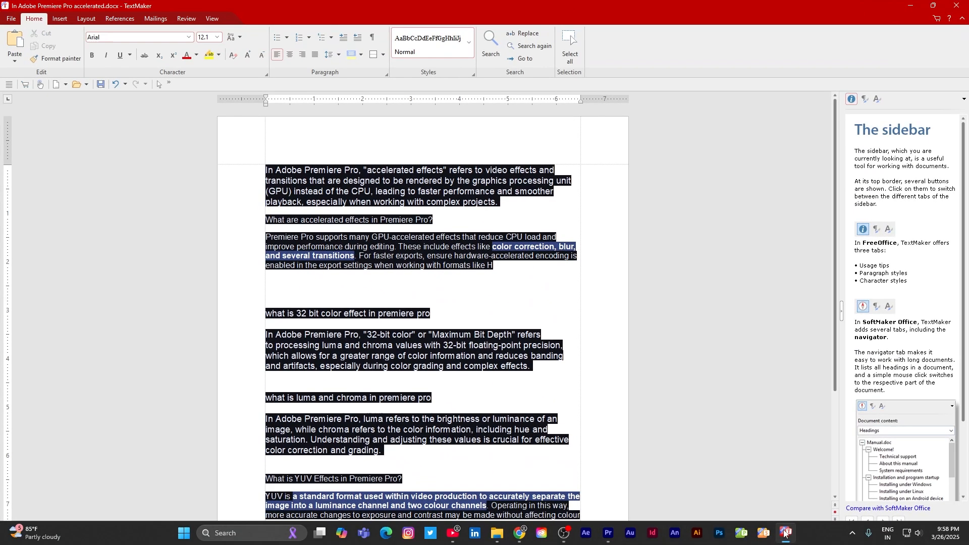
left_click(599, 166)
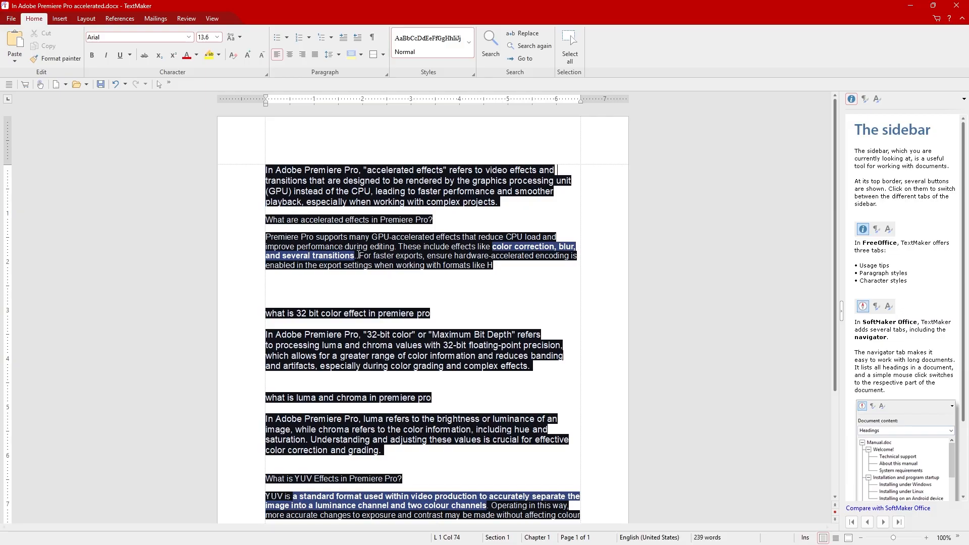
scroll(427, 296, "down", 3)
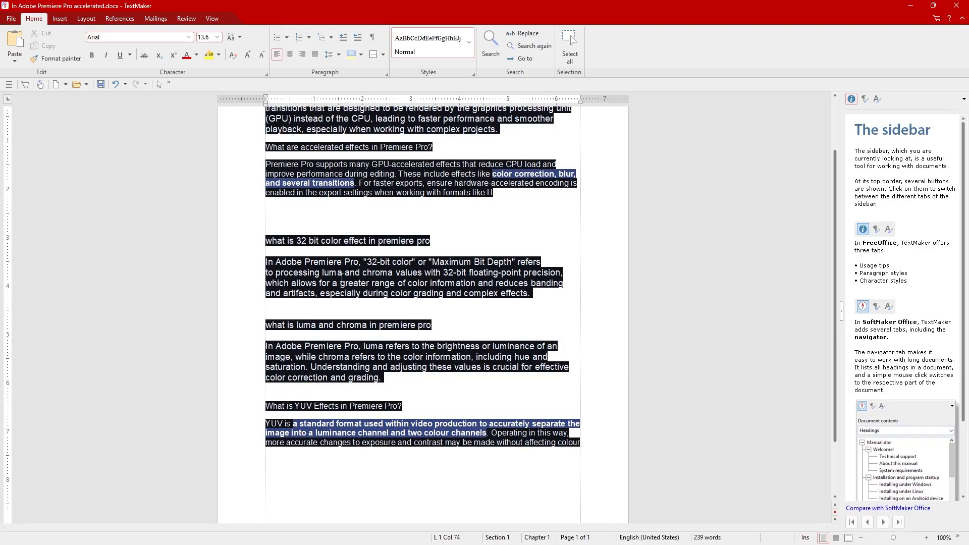
scroll(399, 276, "down", 1)
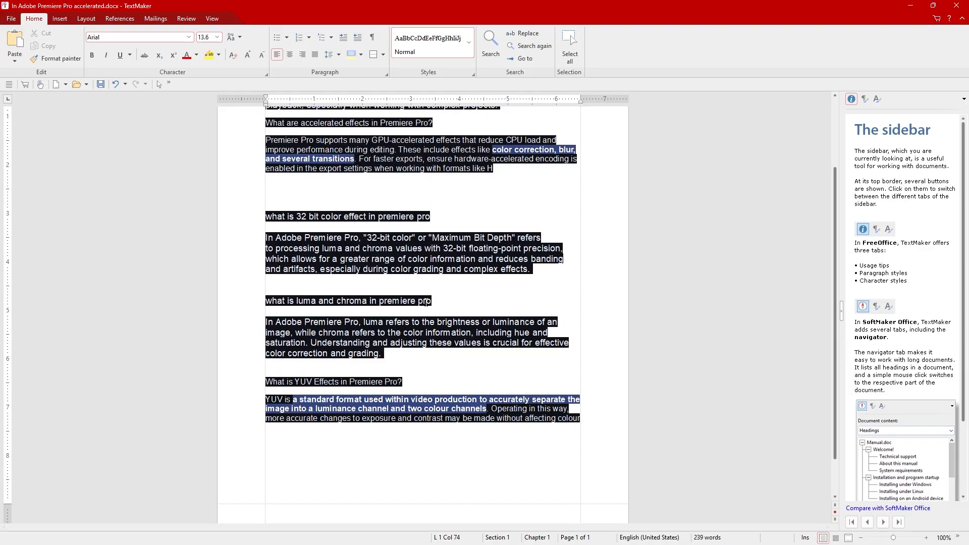
scroll(426, 302, "down", 1)
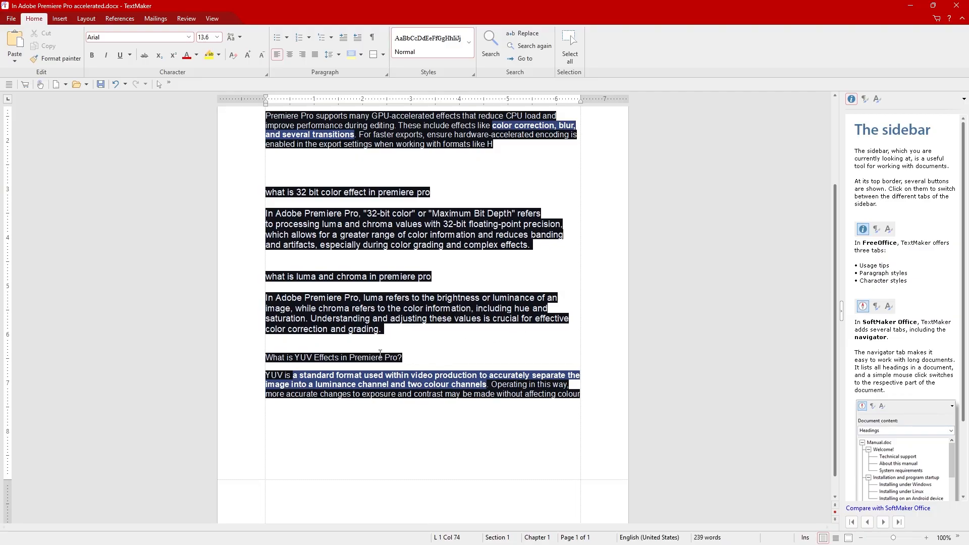
scroll(383, 315, "down", 1)
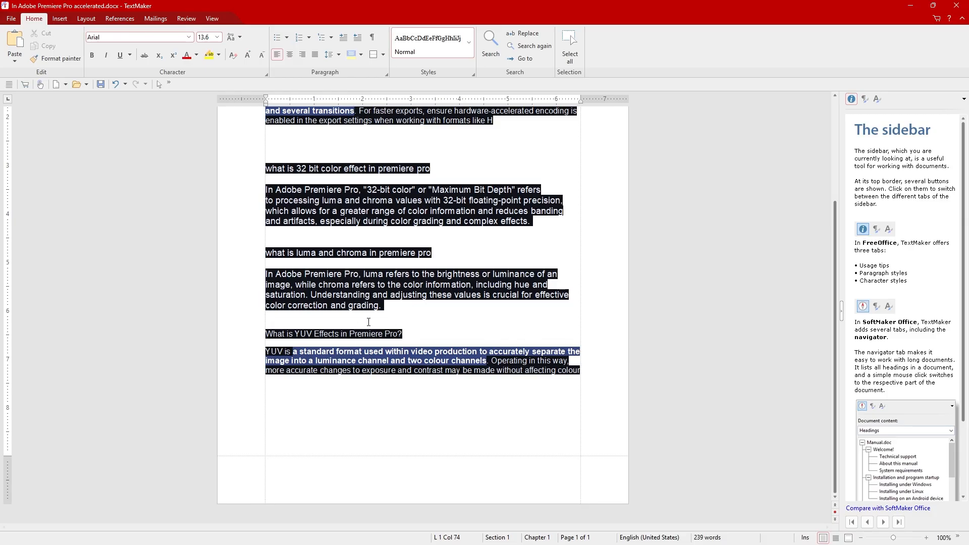
scroll(364, 313, "up", 2)
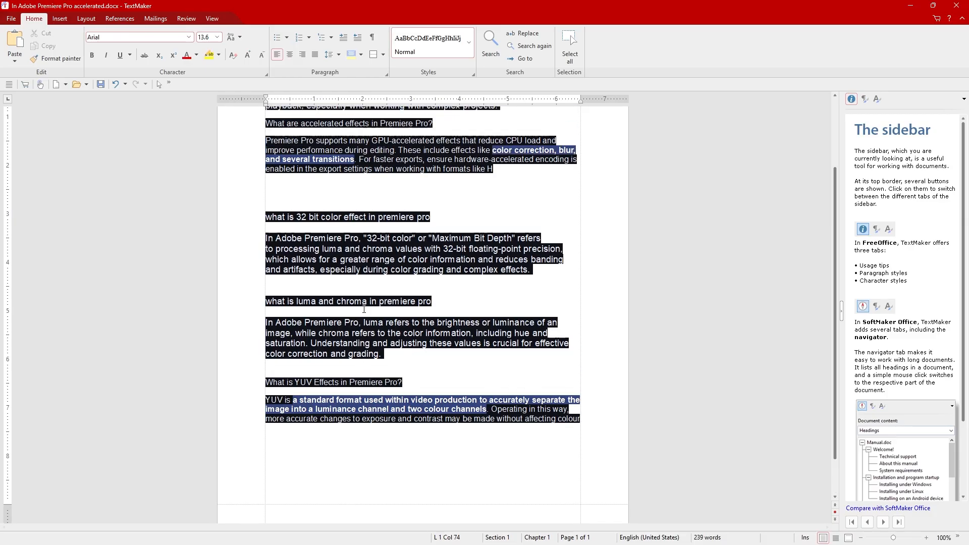
scroll(365, 309, "up", 3)
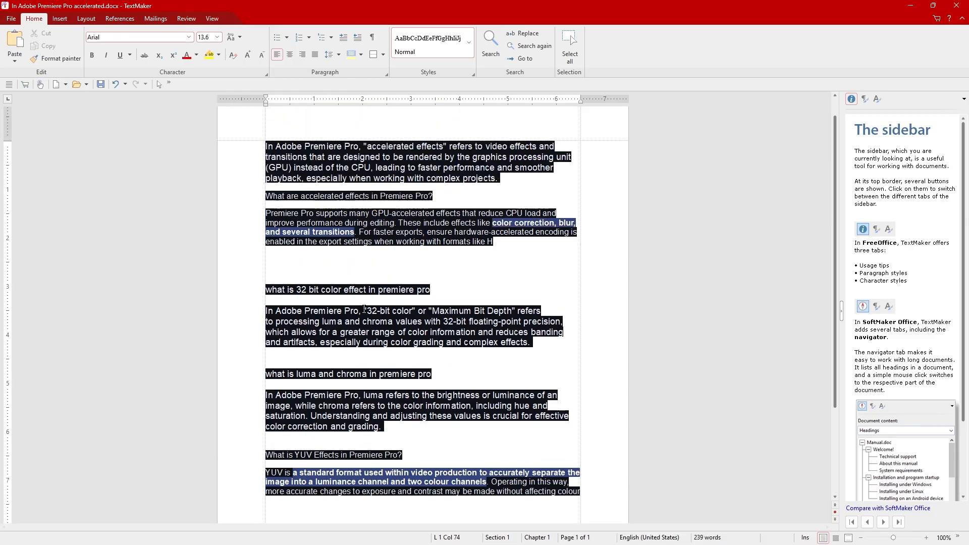
scroll(361, 289, "up", 1)
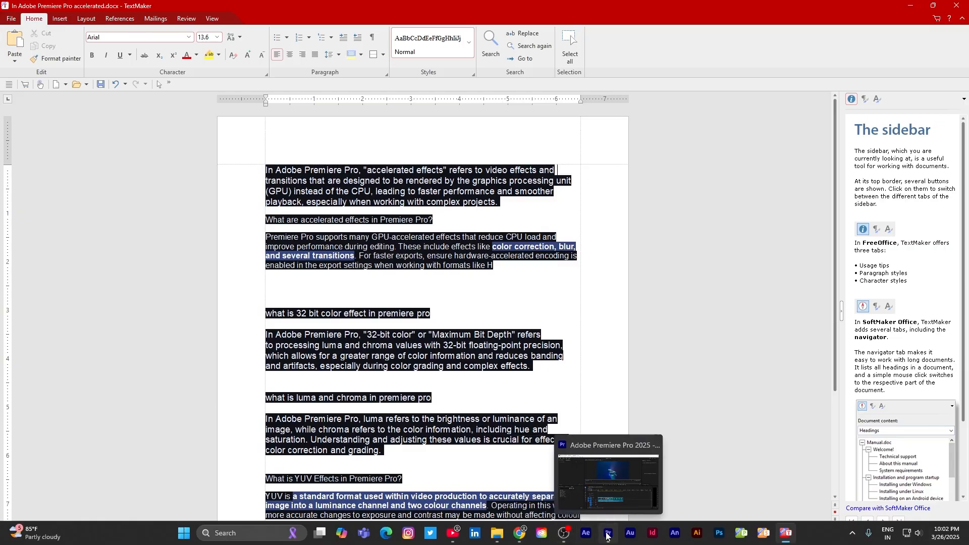
Switch back to Premiere Pro and expand the Presets and Mosaics folders to examine the Mosaic In and Mosaic Out presets
left_click(608, 534)
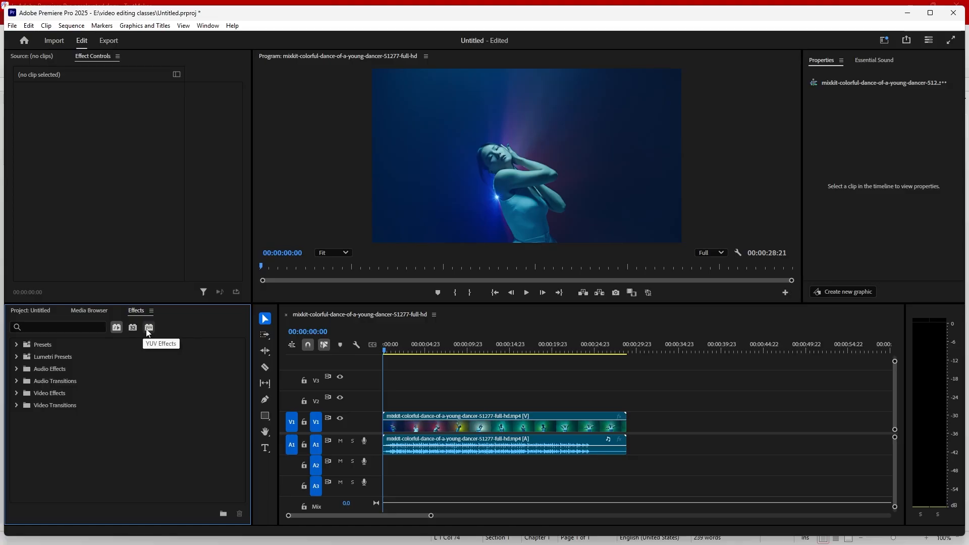
left_click(16, 345)
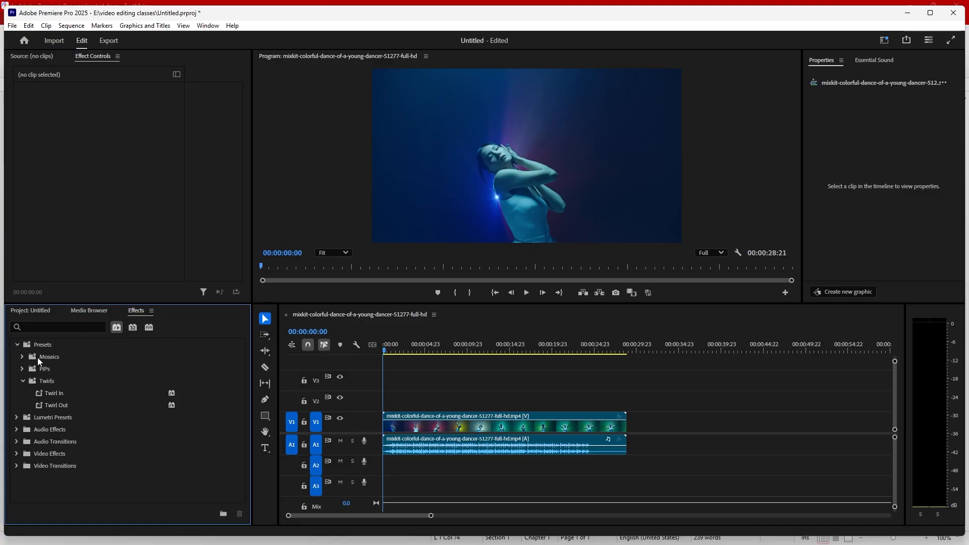
left_click(22, 357)
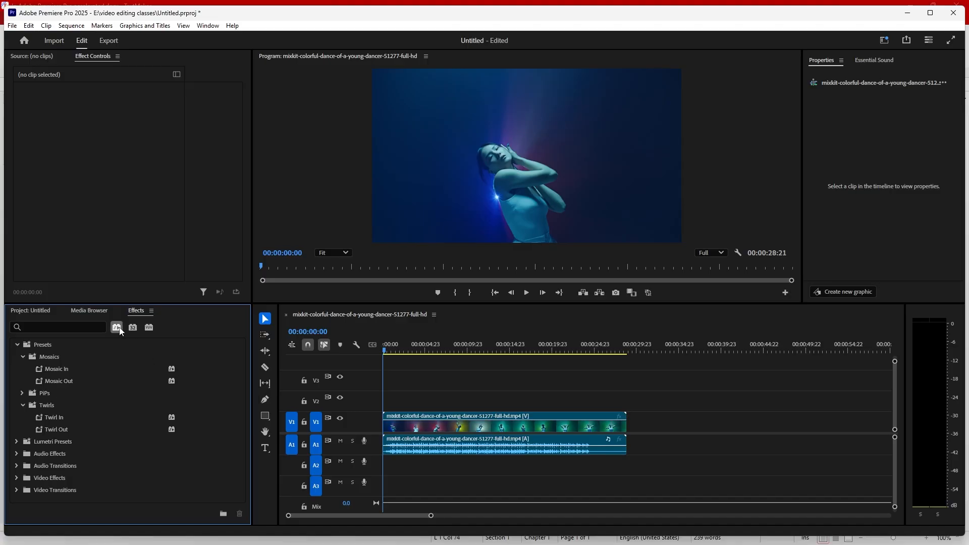
left_click(172, 373)
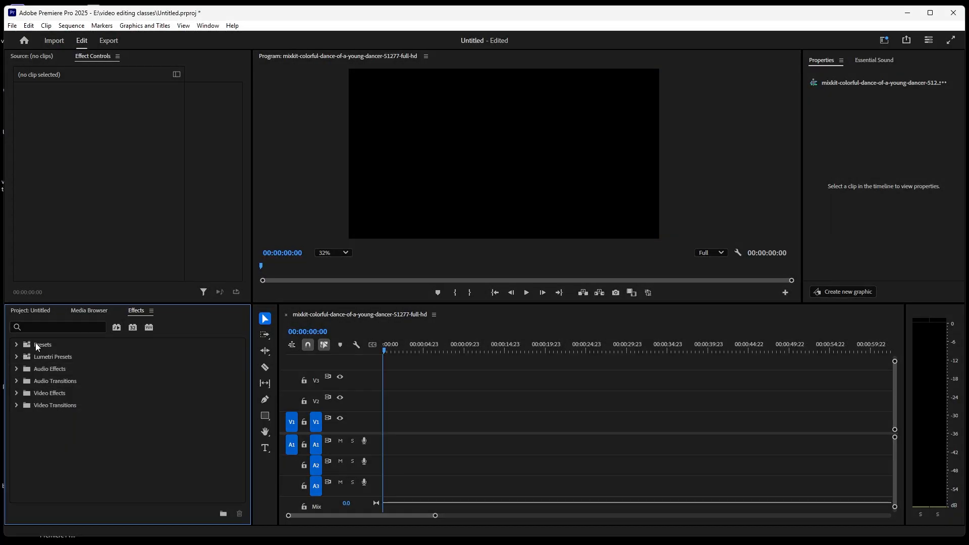
left_click(17, 344)
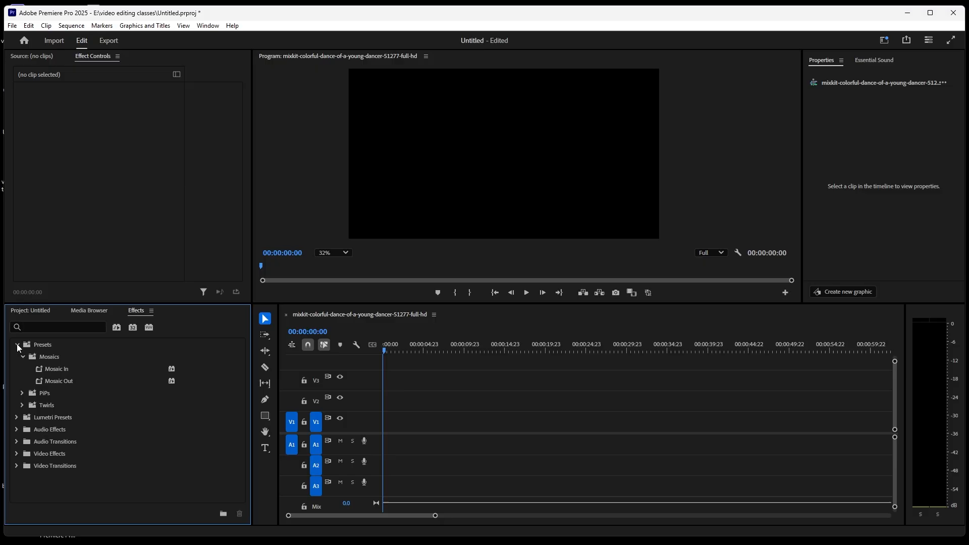
left_click(17, 345)
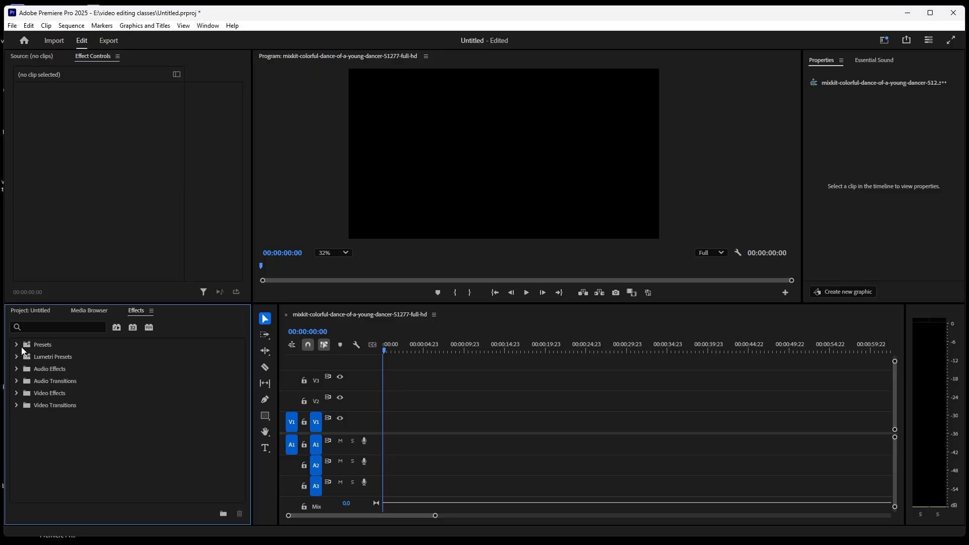
left_click(18, 344)
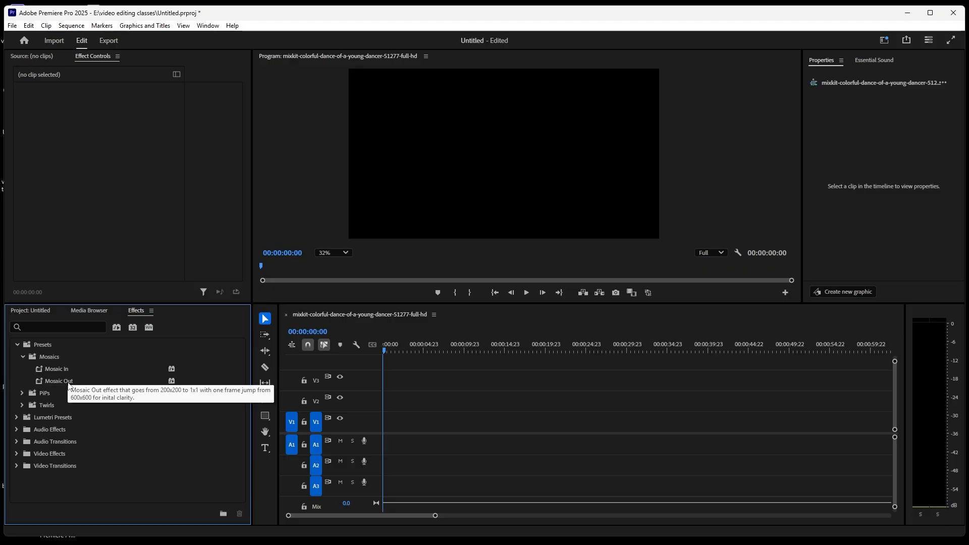
Place the mixkit-colorful-dance-of-a-young-dancer clip at the start of tracks V1 and A1, and apply the Mosaic In preset to it
left_click(43, 313)
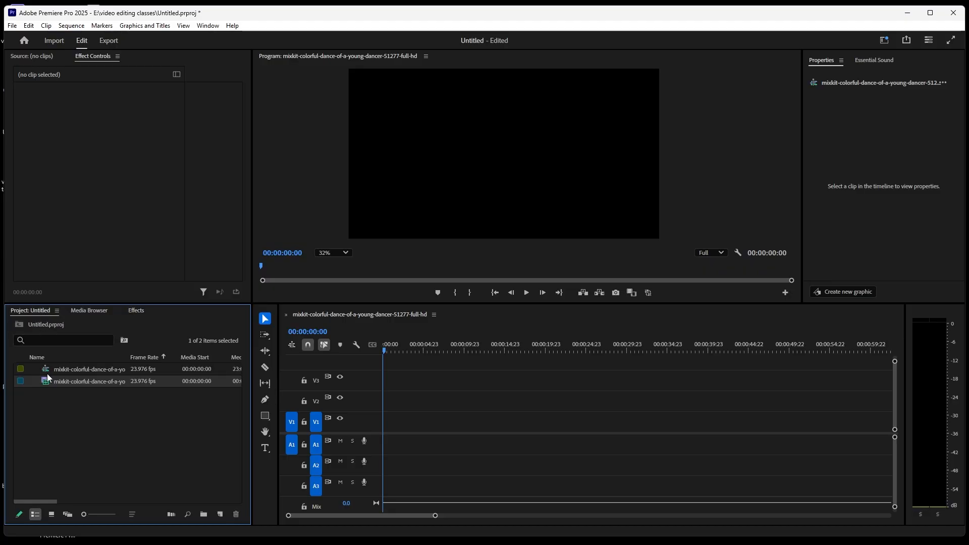
left_click_drag(53, 380, 384, 423)
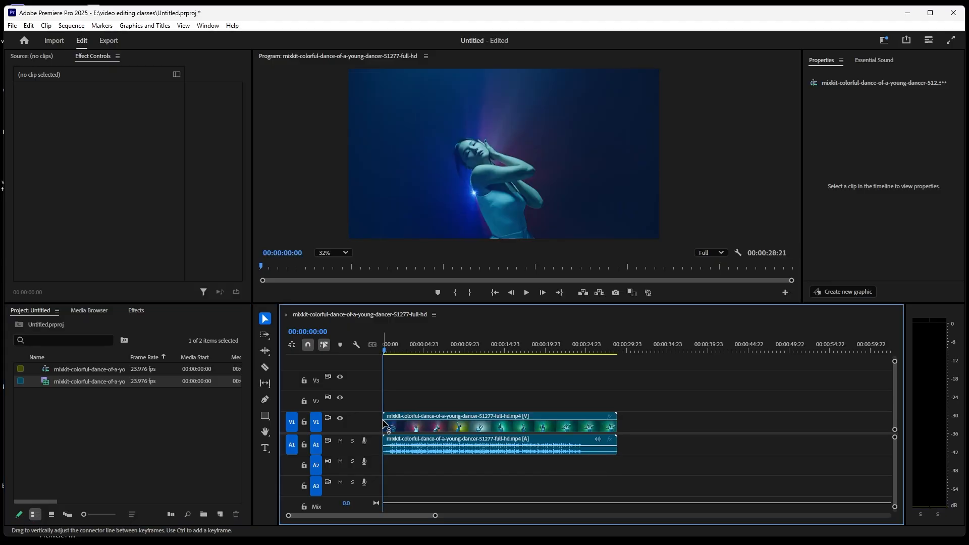
left_click(136, 311)
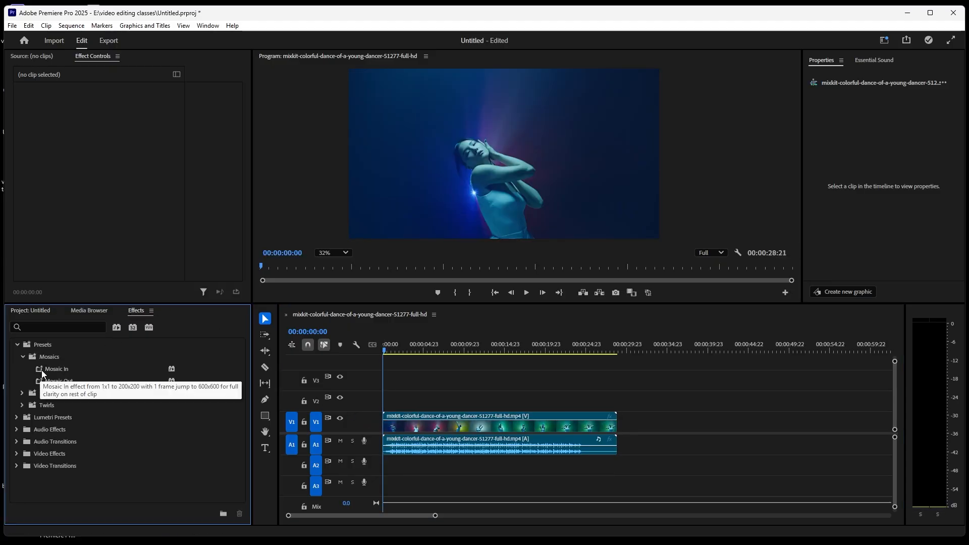
left_click_drag(53, 368, 391, 424)
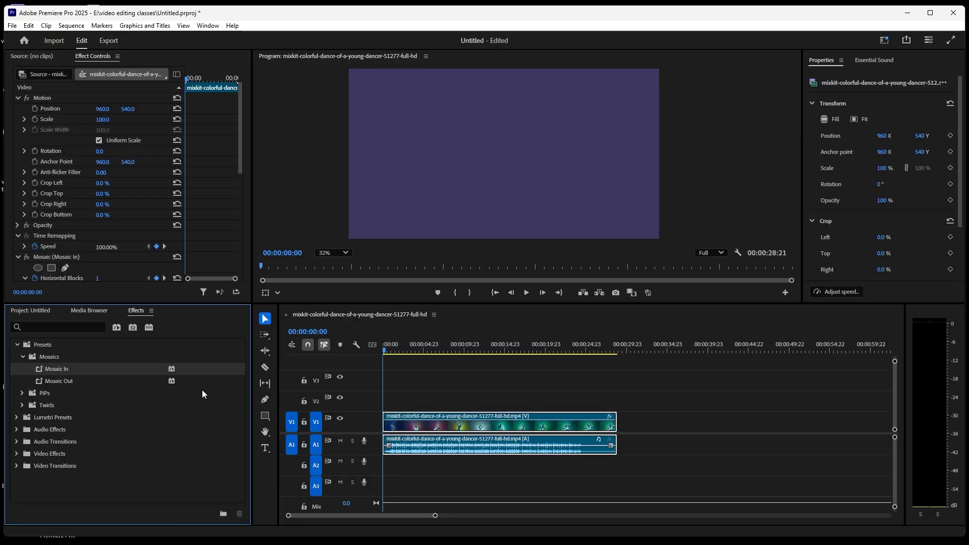
Trim the end of the dancer clip to a duration of about 00:00:24:23 and apply the Mosaic Out preset to it
left_click(614, 427)
left_click_drag(614, 427, 584, 433)
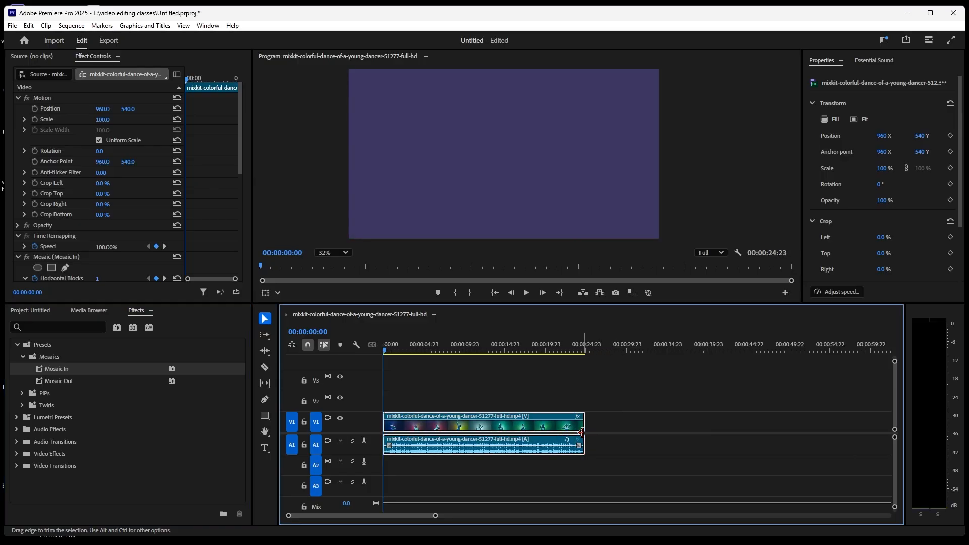
left_click_drag(68, 382, 528, 431)
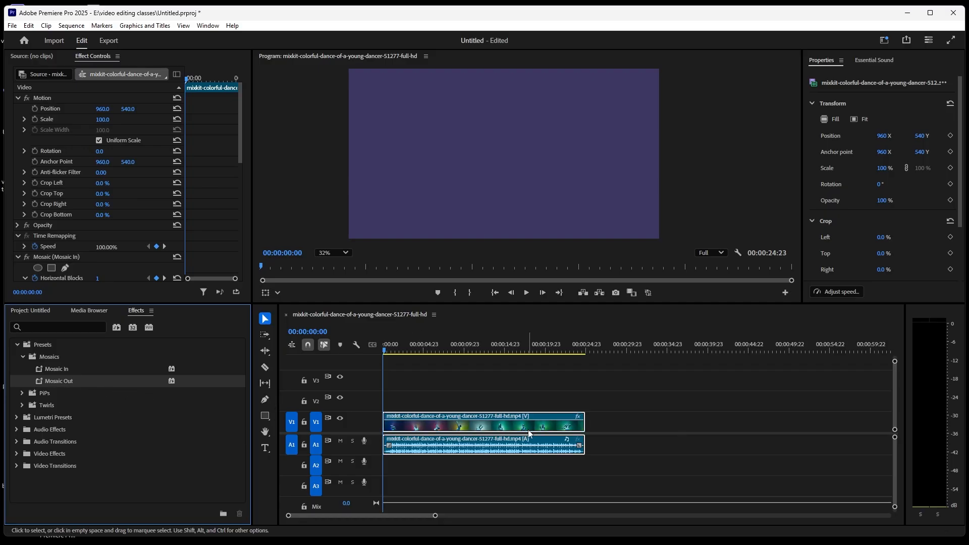
Scrub through the whole clip to preview the mosaic at its beginning and end, returning to the first frame
left_click(386, 355)
left_click_drag(384, 351, 585, 399)
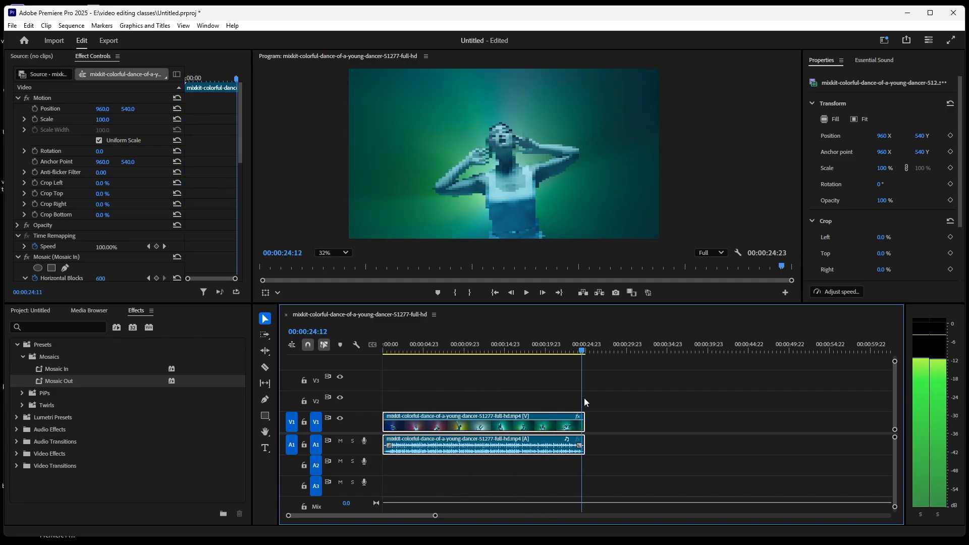
left_click(495, 293)
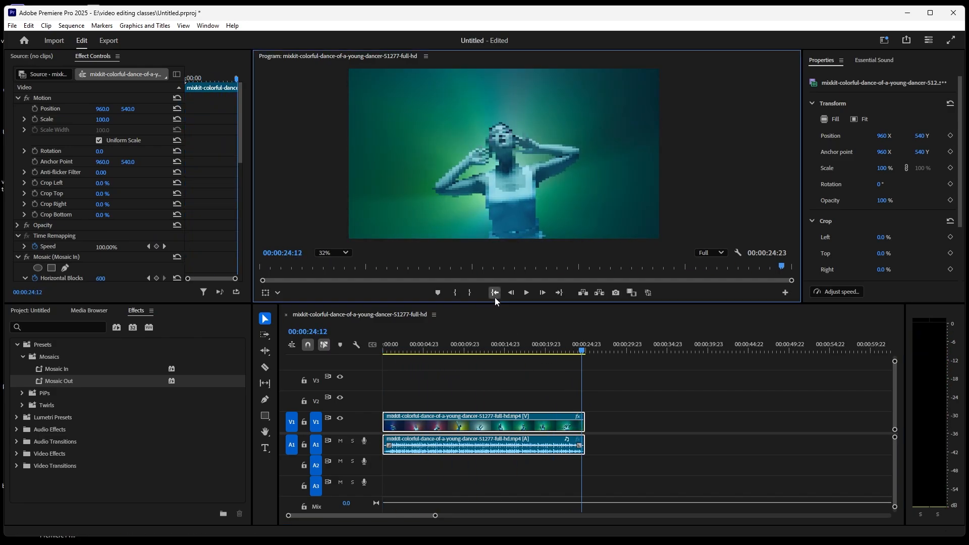
Select the clip on V1 and examine its Mosaic In and Mosaic Out settings, including the block keyframes and mask tools
left_click(445, 421)
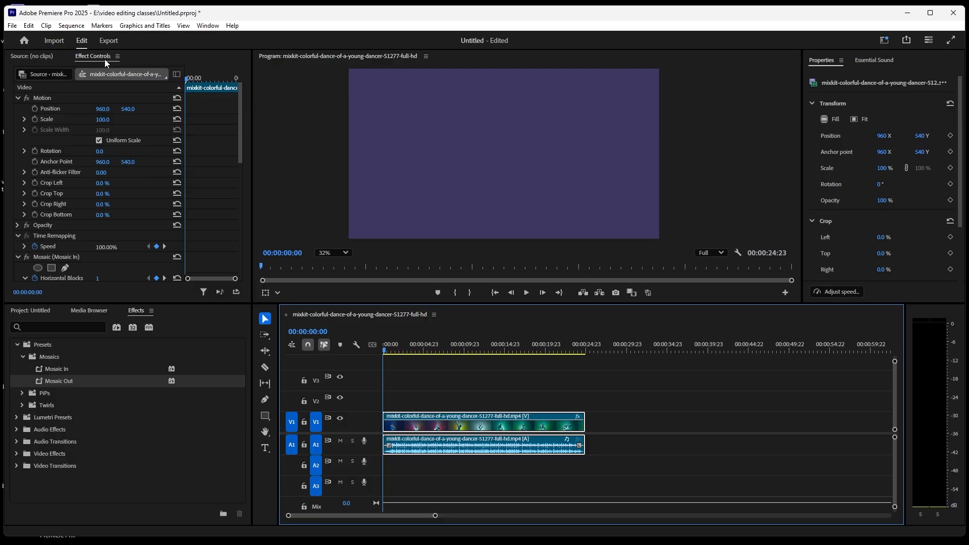
left_click(203, 28)
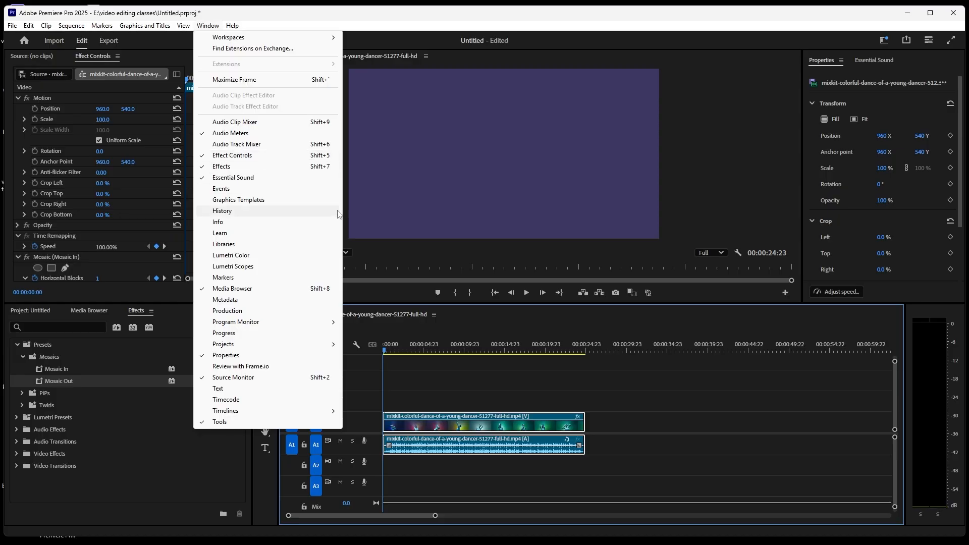
left_click(380, 290)
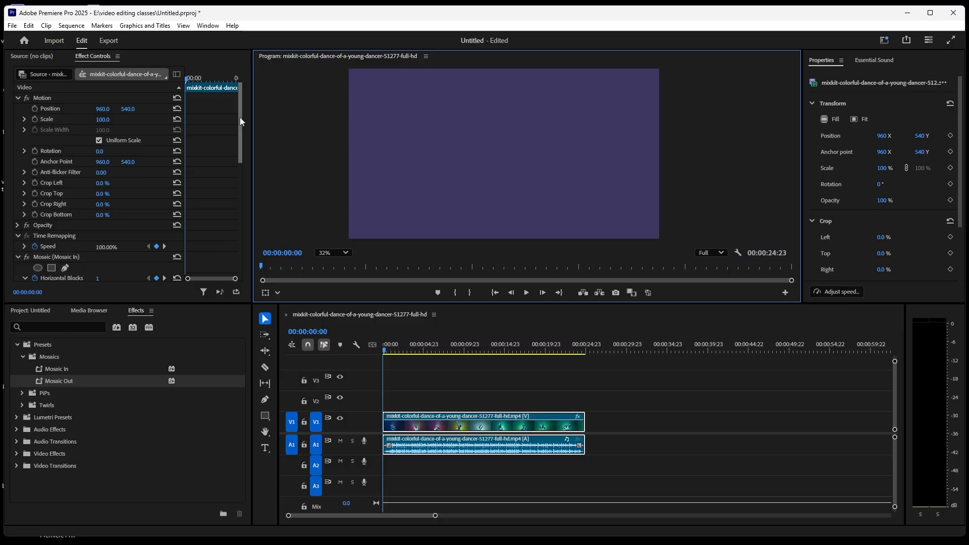
left_click_drag(240, 117, 240, 168)
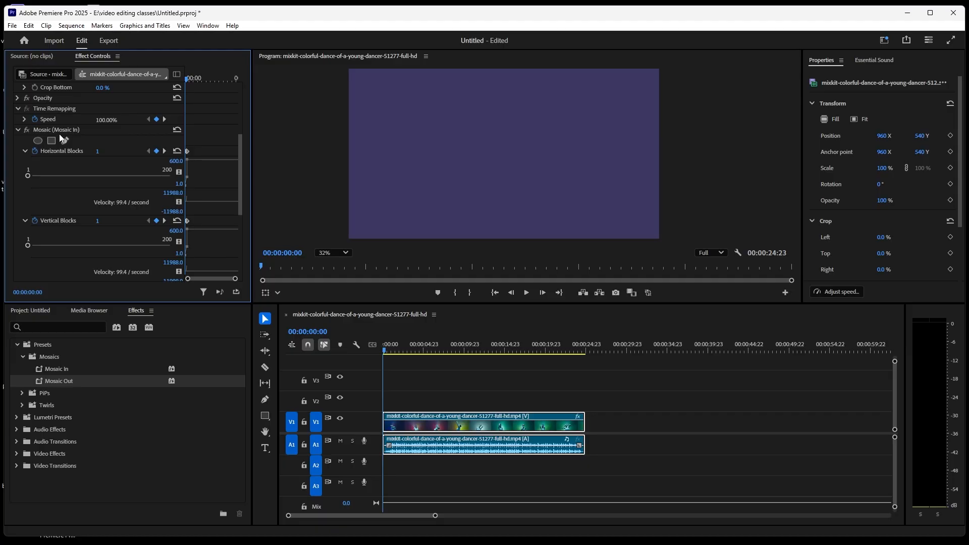
left_click_drag(62, 377, 83, 171)
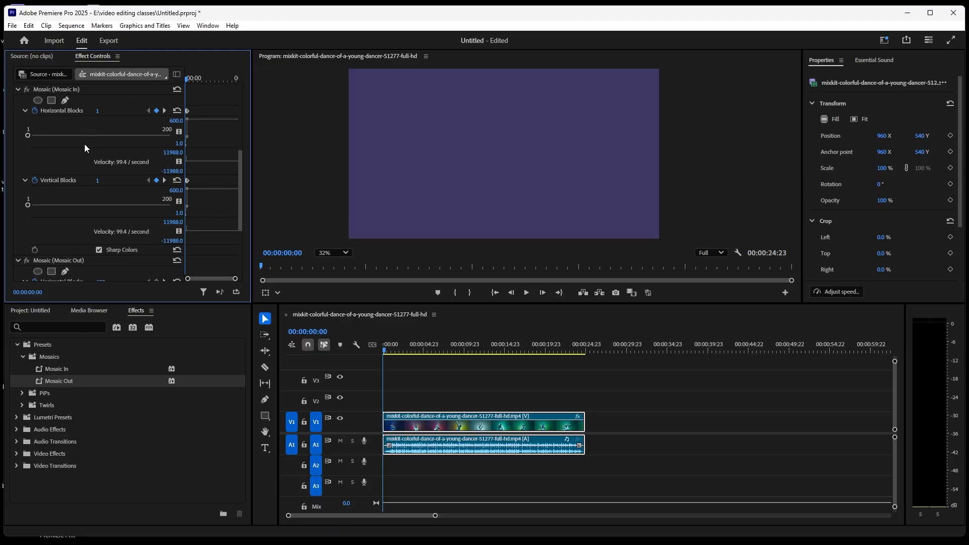
scroll(111, 186, "up", 4)
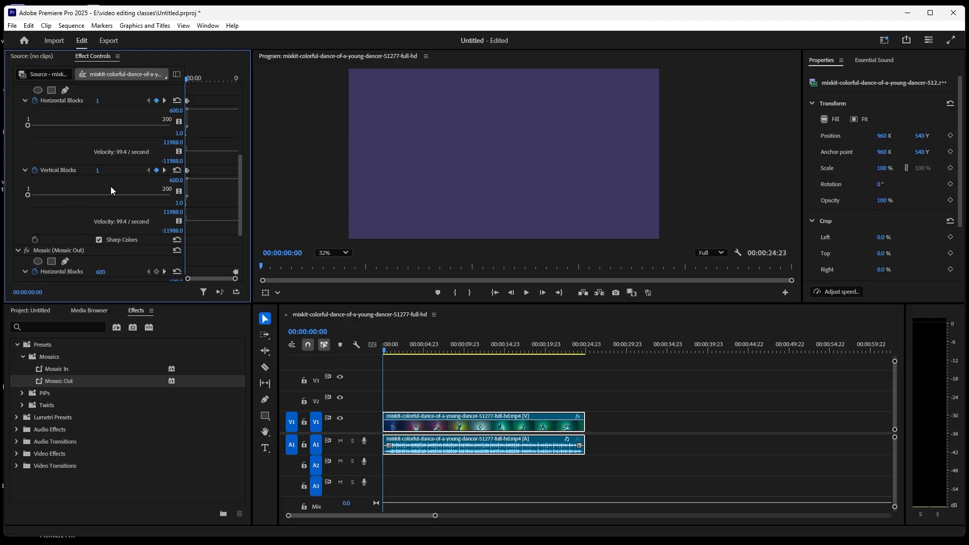
scroll(111, 190, "up", 1)
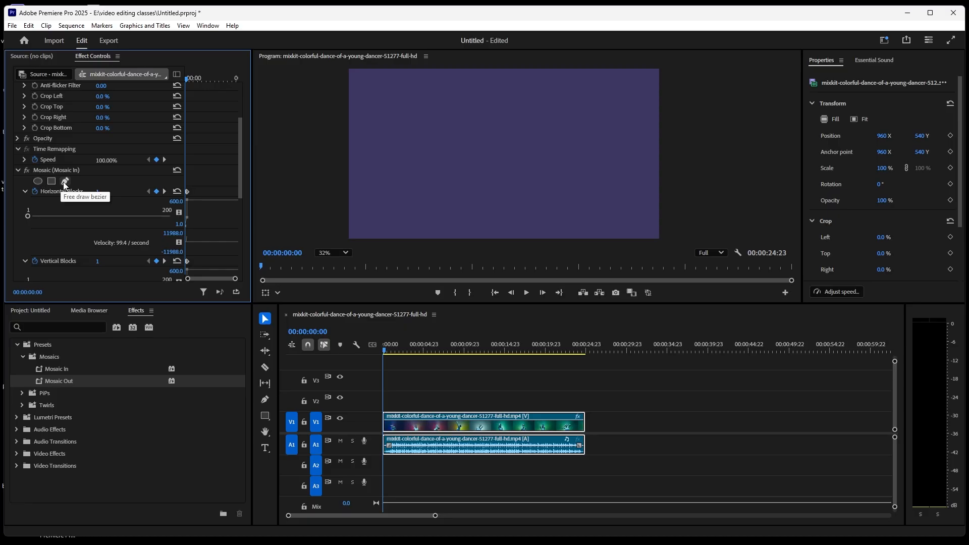
Add an ellipse mask to the Mosaic In effect, enlarge it and position it over the dancer's head and upper body
left_click(36, 181)
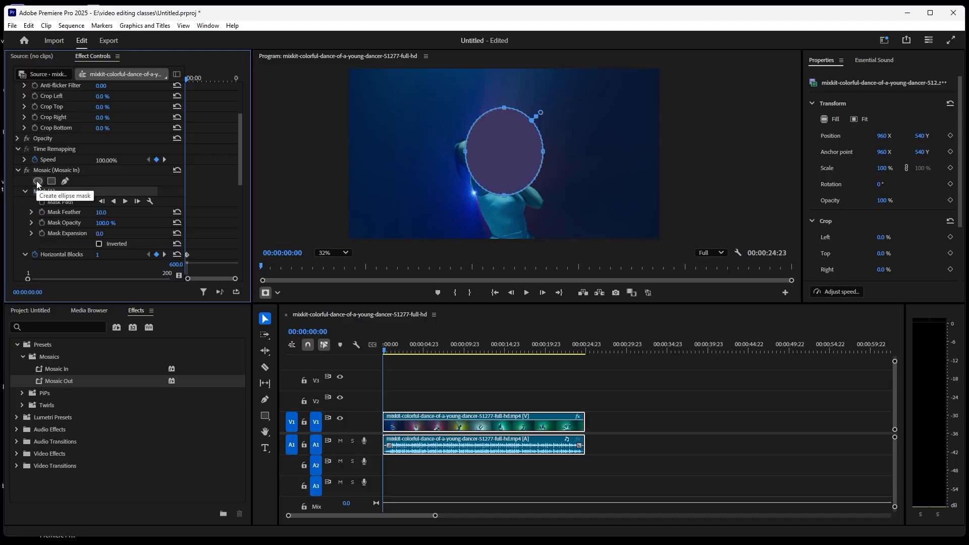
left_click(503, 109)
left_click_drag(504, 109, 519, 93)
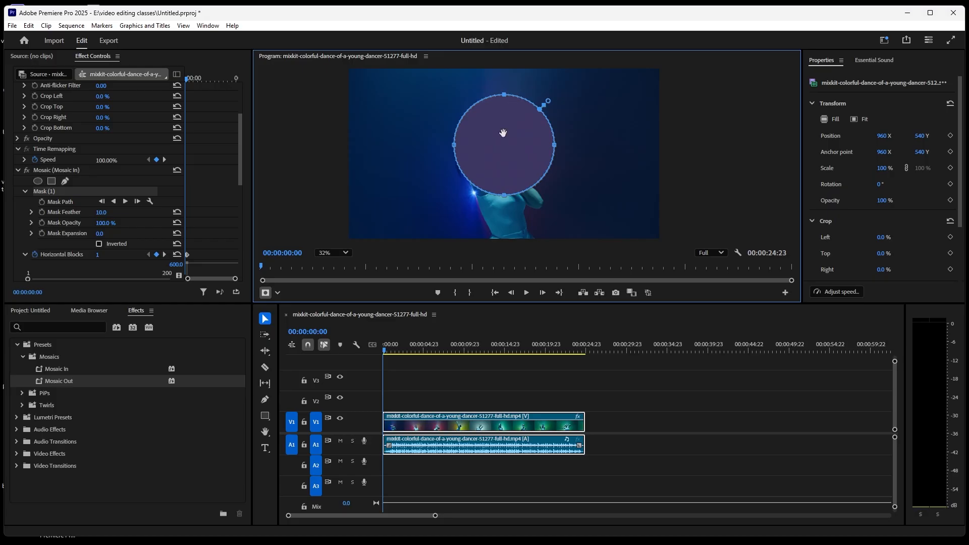
left_click_drag(503, 132, 487, 154)
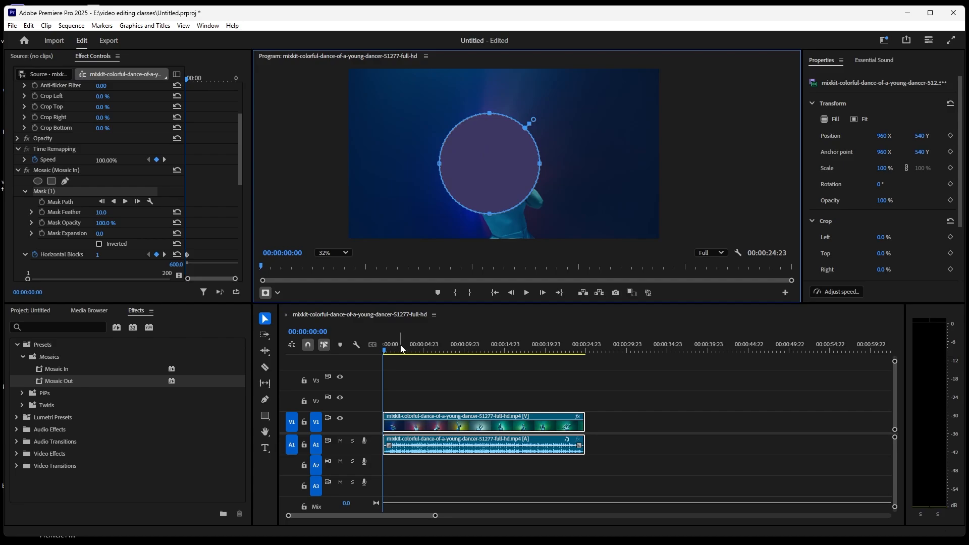
Enable Mask Path keyframing at the first frame and track the Mosaic In mask forward through the clip
left_click(43, 203)
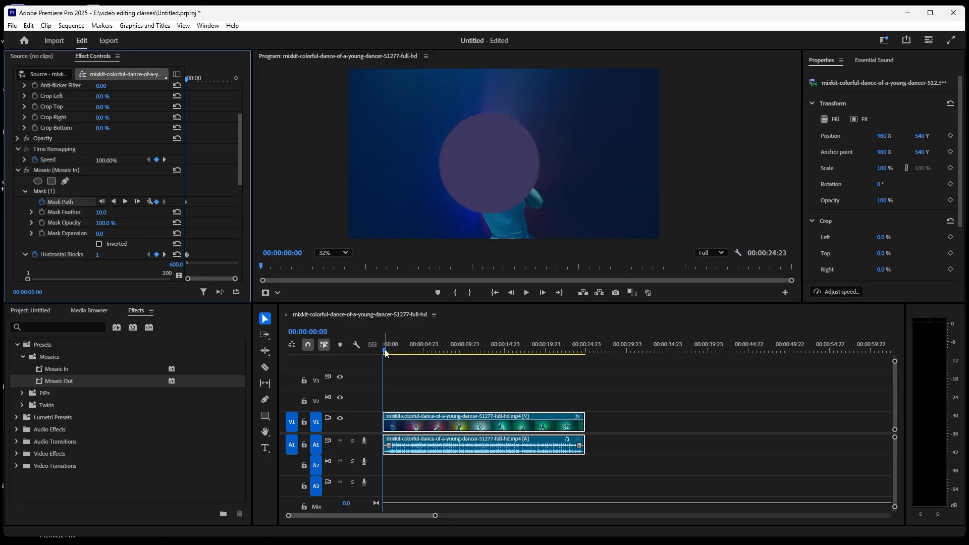
mouse_move(387, 353)
left_mouse_down()
mouse_move(586, 383)
mouse_move(493, 362)
mouse_move(382, 363)
left_mouse_up()
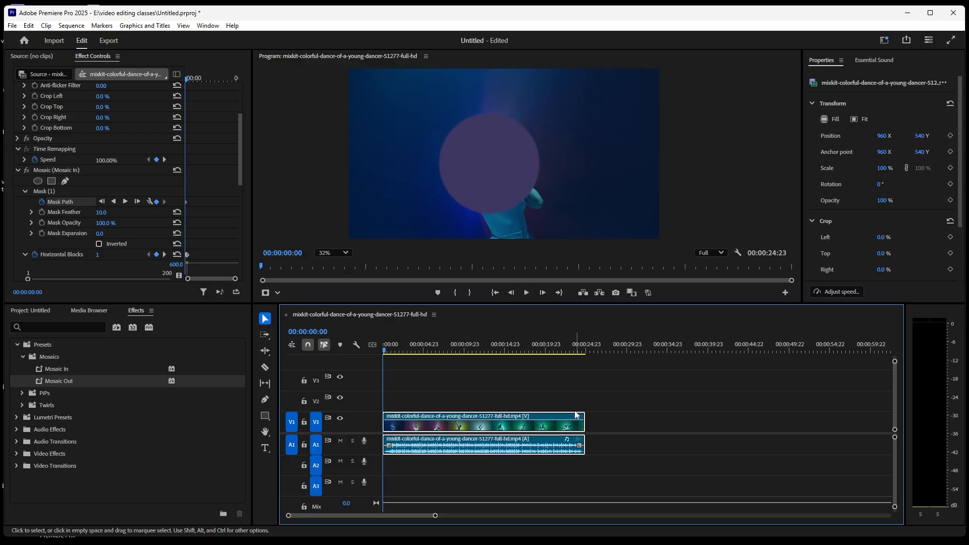
left_click(126, 201)
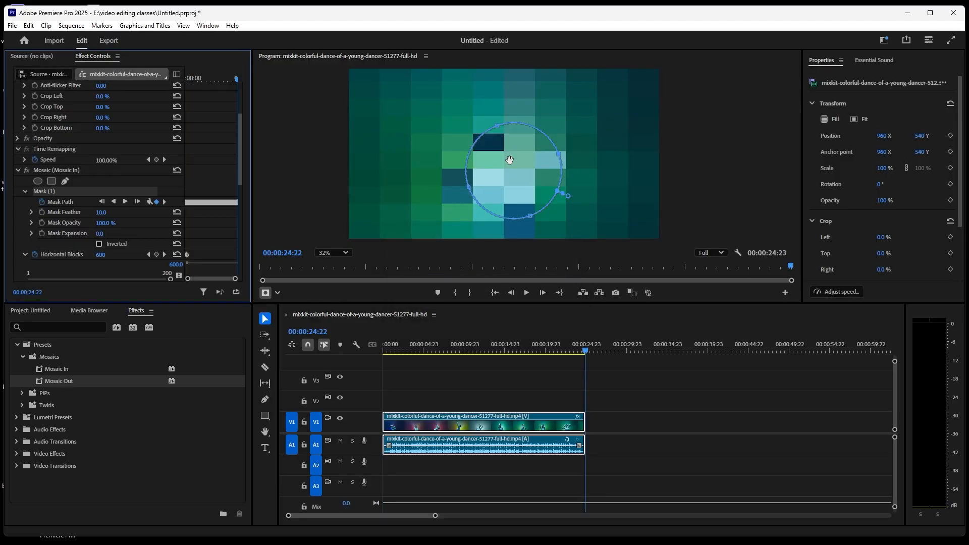
Preview the clip to check how the tracked mask follows the dancer and how the mosaic opens, returning to the first frame
left_click_drag(586, 354, 390, 331)
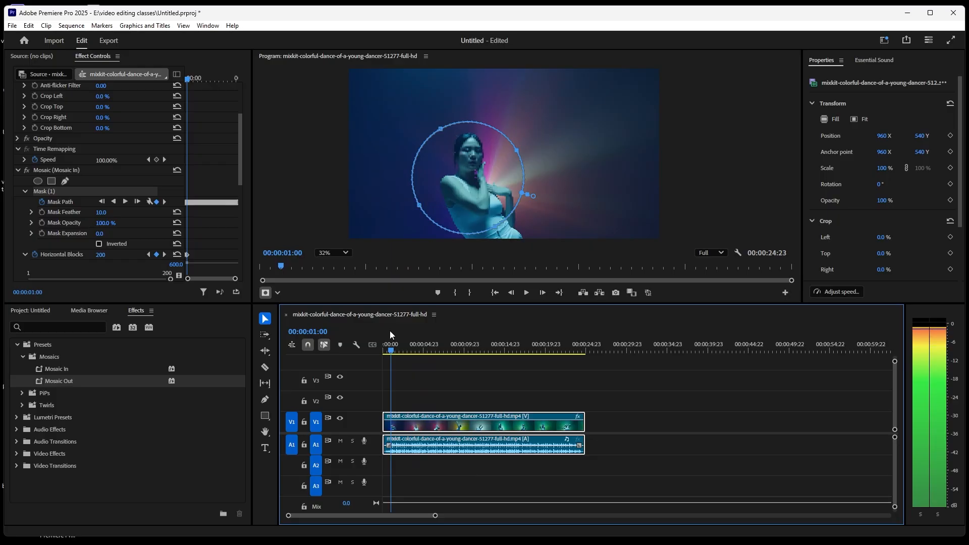
left_click_drag(390, 331, 505, 361)
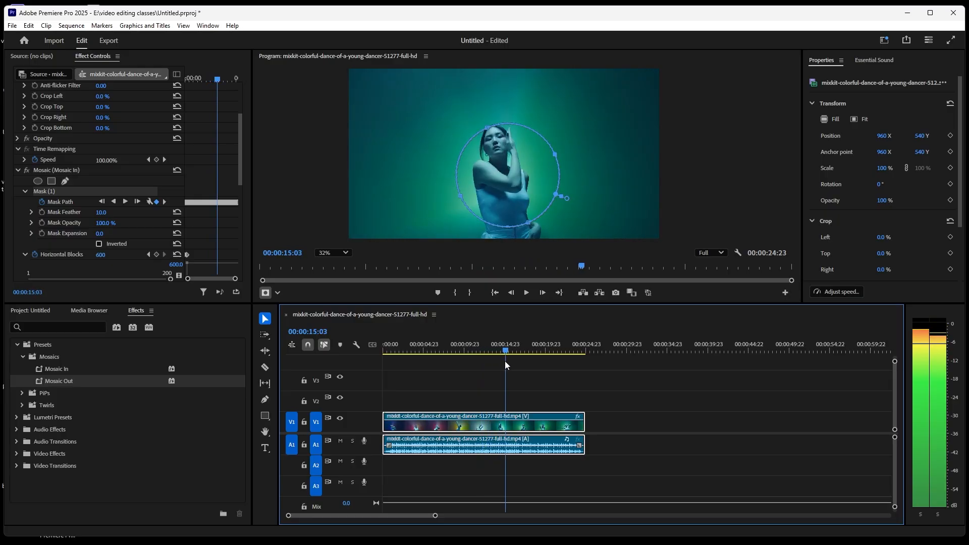
left_click(496, 294)
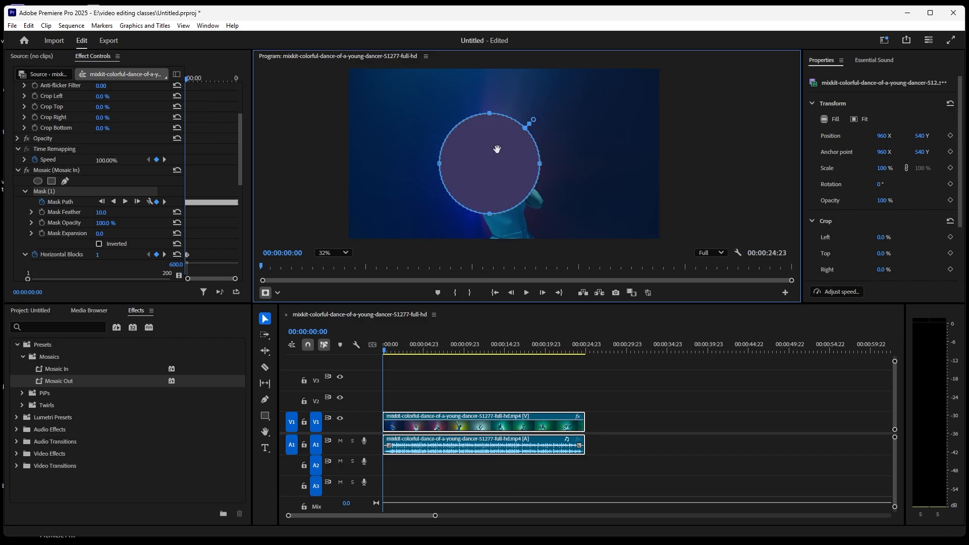
left_click_drag(389, 348, 410, 356)
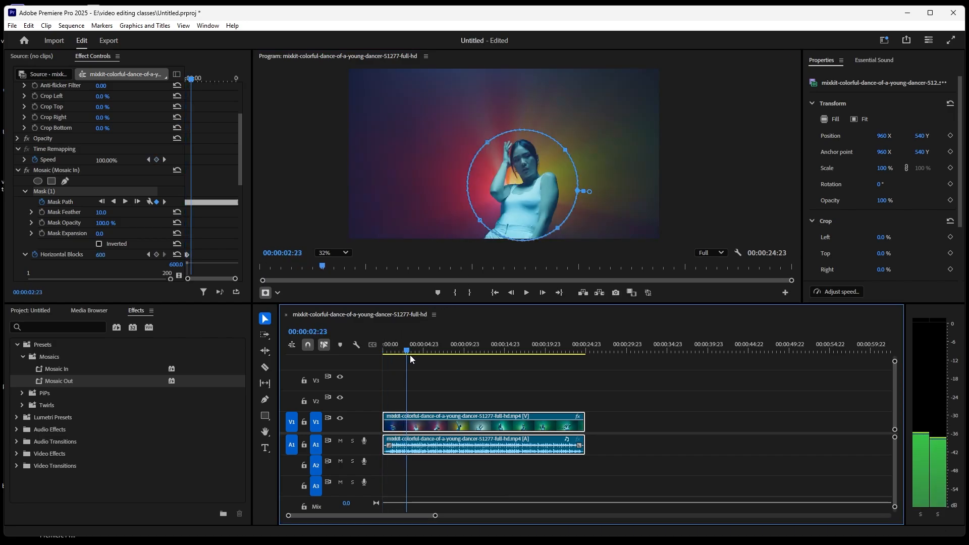
left_click(494, 293)
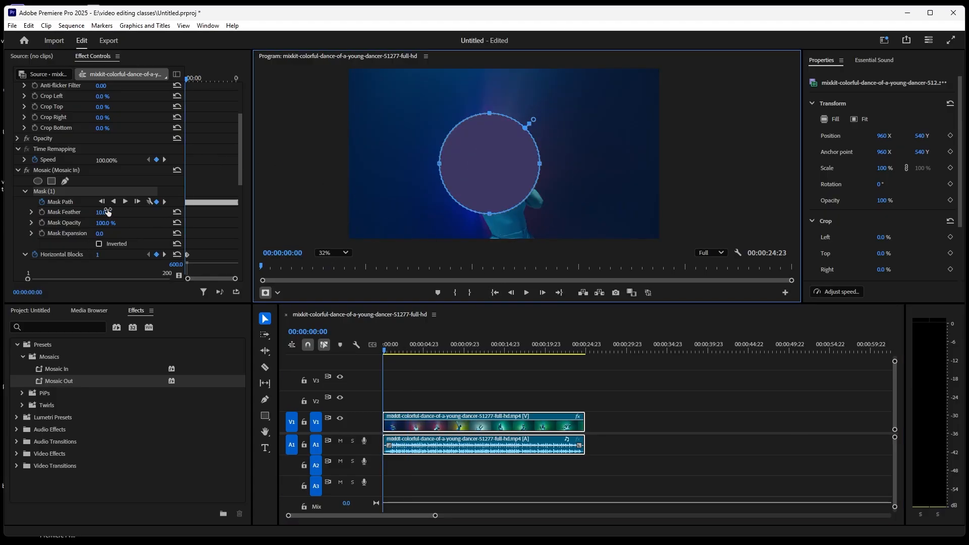
scroll(114, 193, "down", 1)
scroll(83, 249, "down", 1)
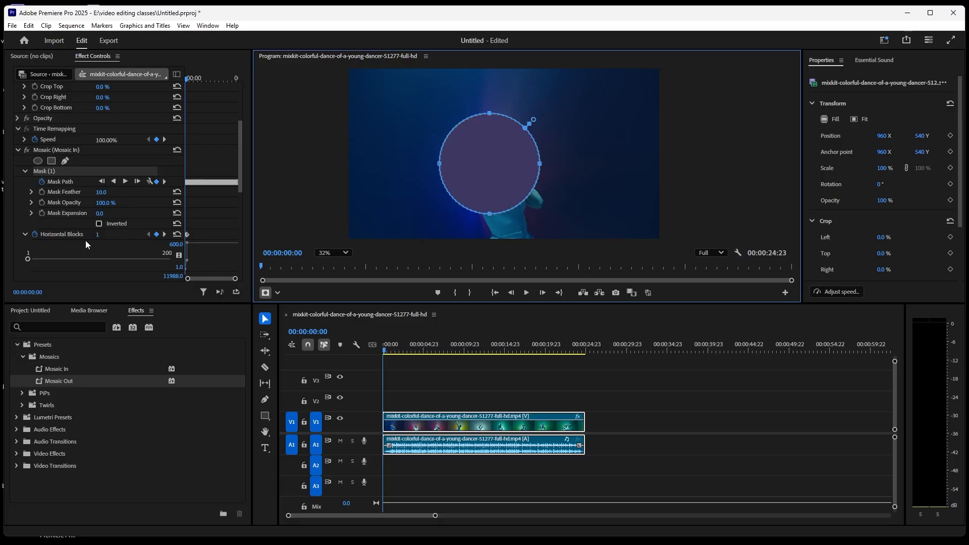
key("space")
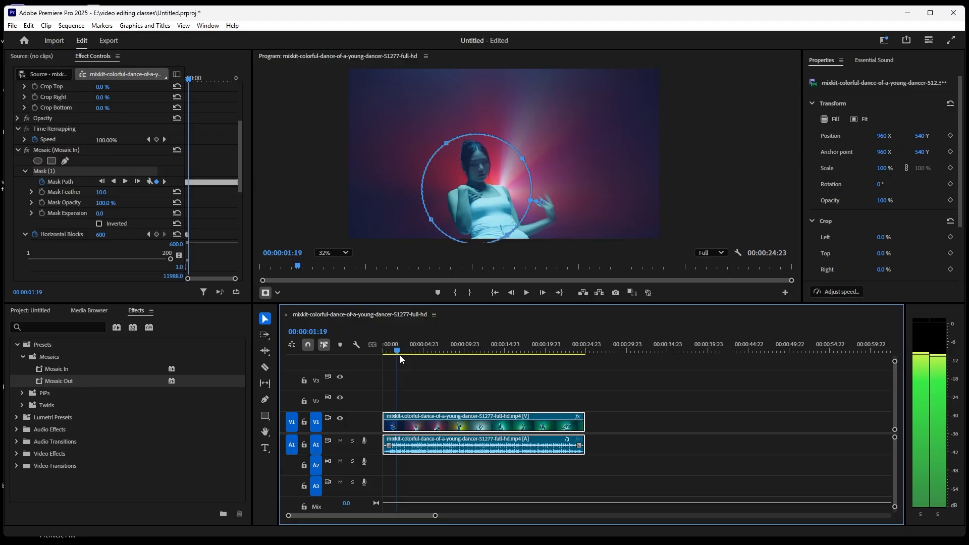
left_click(494, 293)
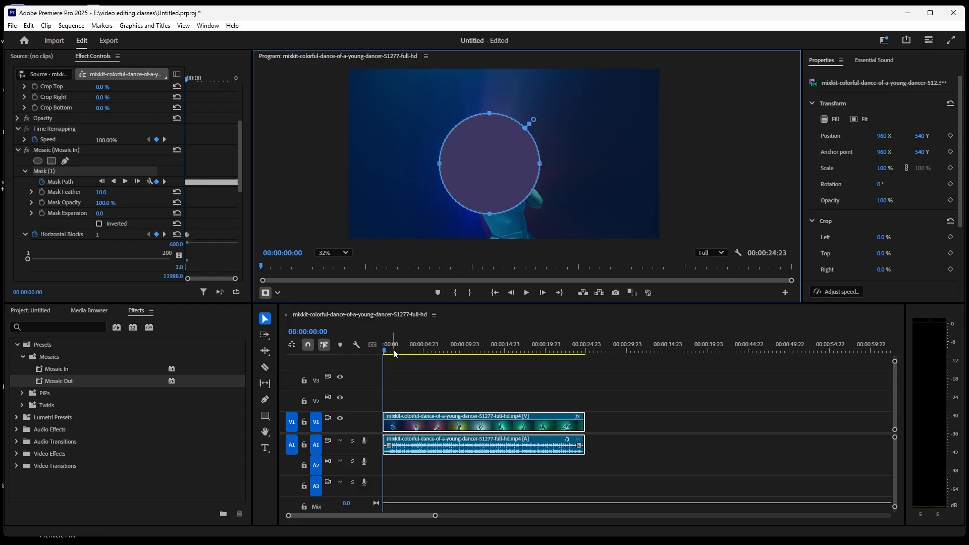
Go to the clip's last frame and set the Horizontal Blocks of Mosaic (Mosaic In) to 1
left_click(561, 292)
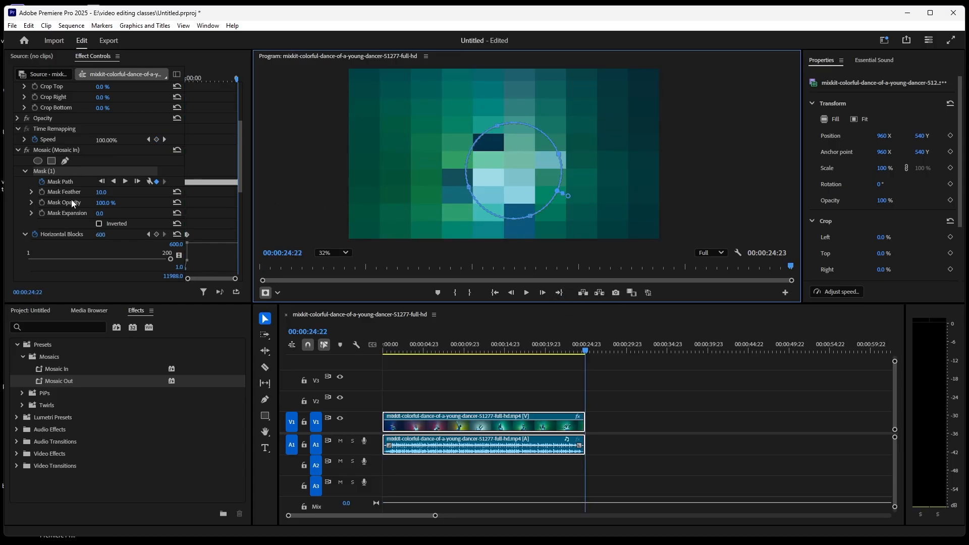
left_click(240, 175)
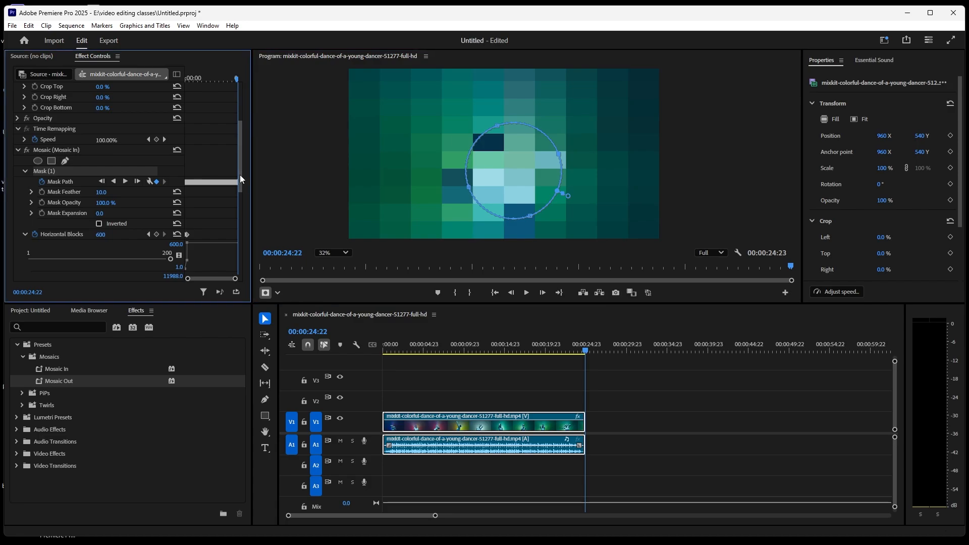
left_click_drag(241, 175, 240, 196)
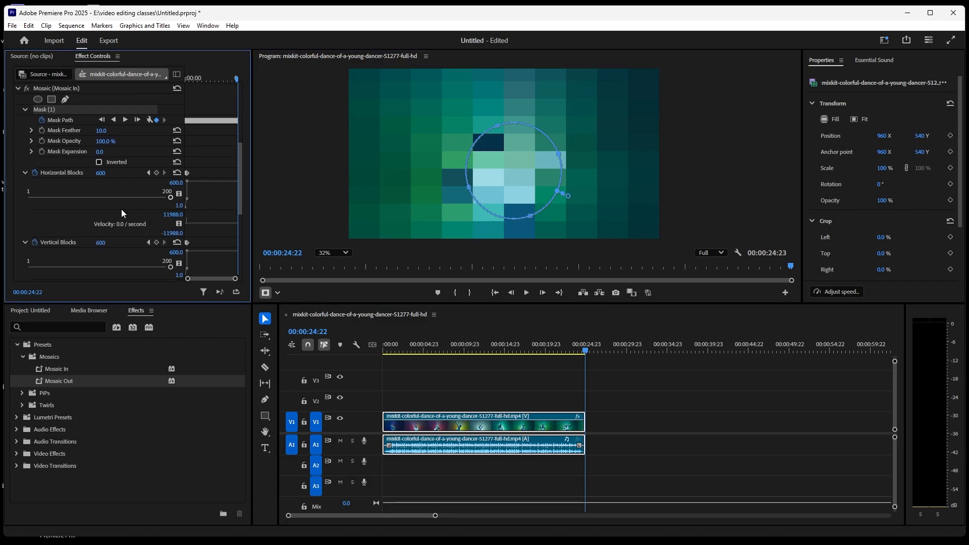
left_click(100, 173)
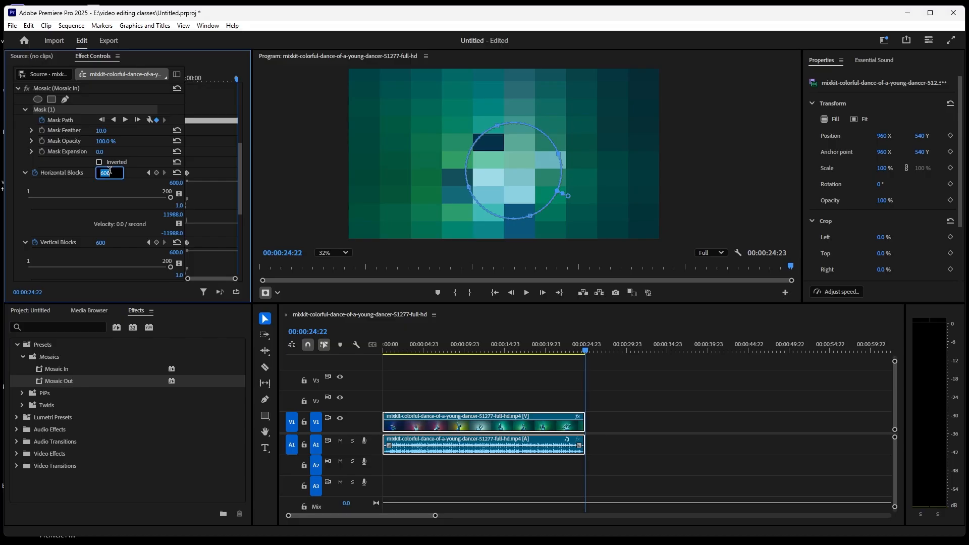
type("1")
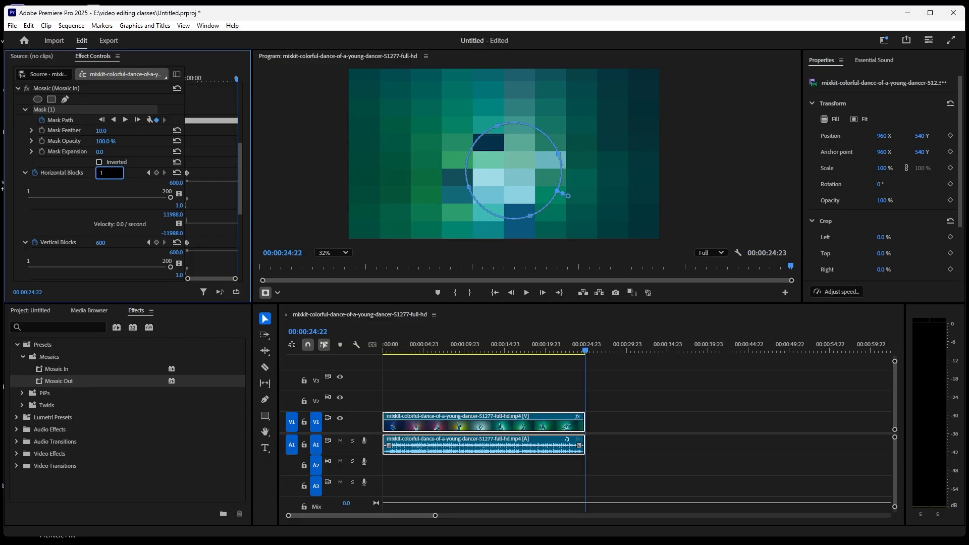
key("Return")
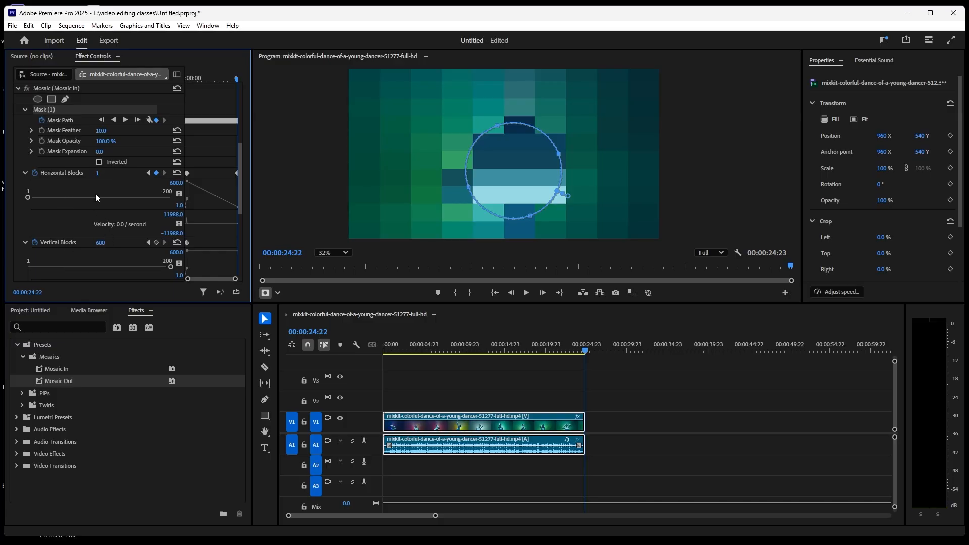
Set the Vertical Blocks of Mosaic (Mosaic In) to 1 at the clip's last frame
scroll(97, 197, "down", 1)
scroll(90, 221, "down", 2)
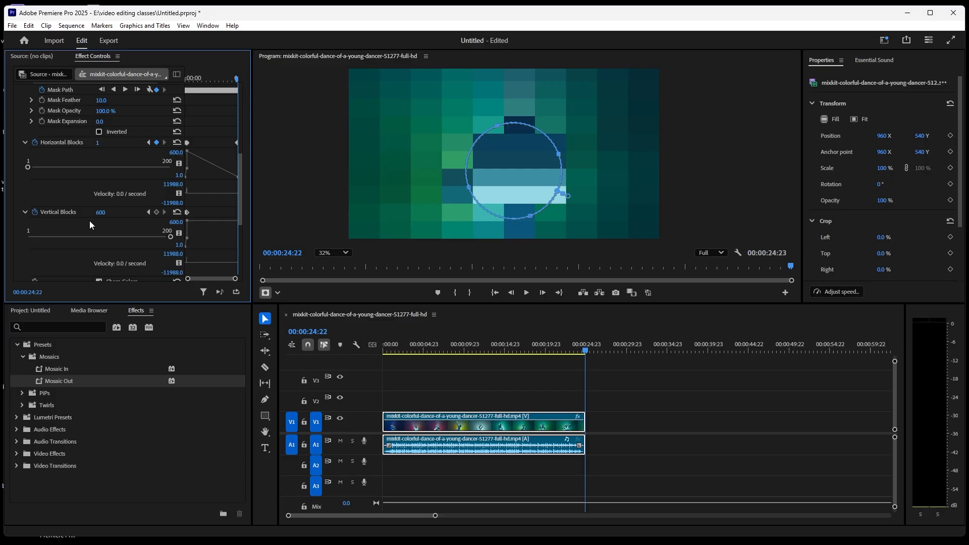
left_click(101, 213)
type("1")
key("Return")
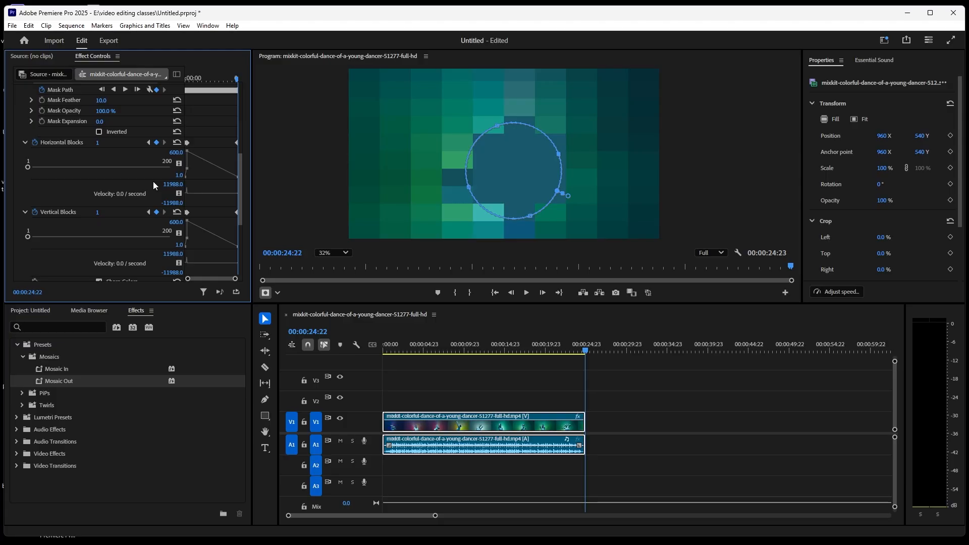
Lower the early keyframe peaks of Mosaic In's Horizontal Blocks and Vertical Blocks on their value graphs
scroll(156, 183, "down", 2)
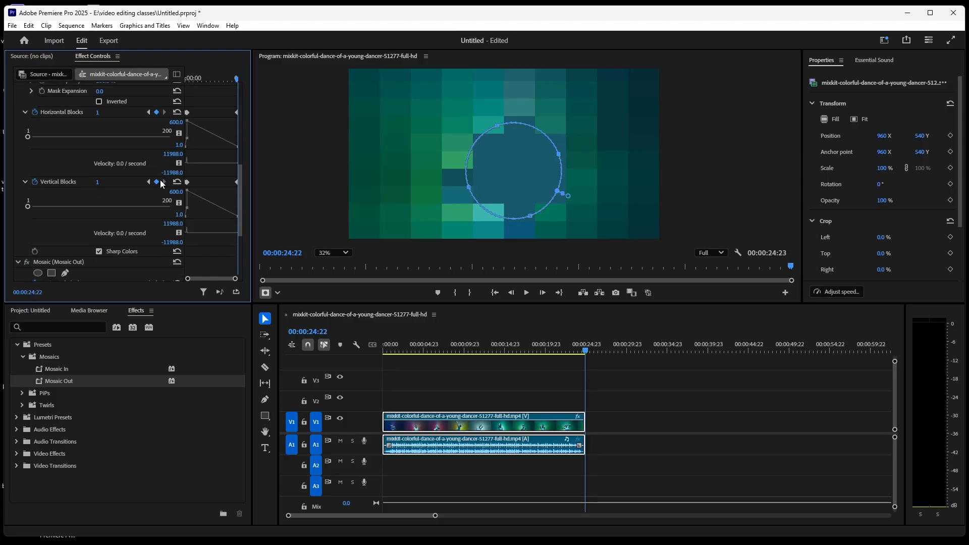
scroll(160, 181, "up", 4)
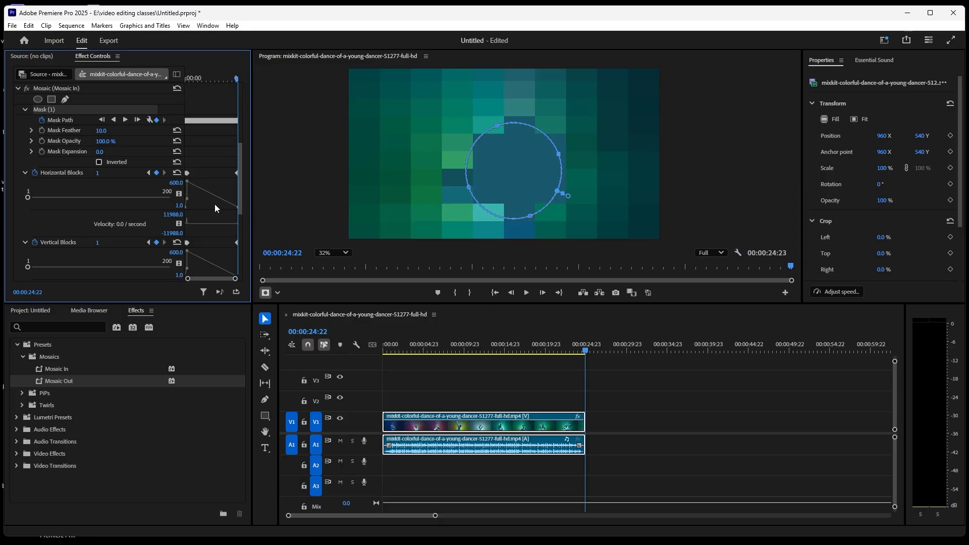
scroll(188, 196, "up", 1)
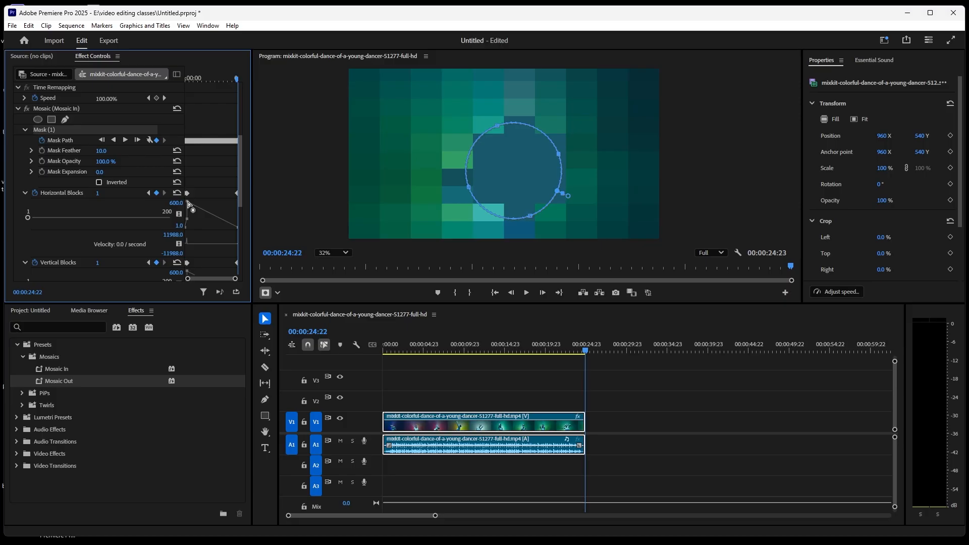
left_click_drag(187, 202, 188, 227)
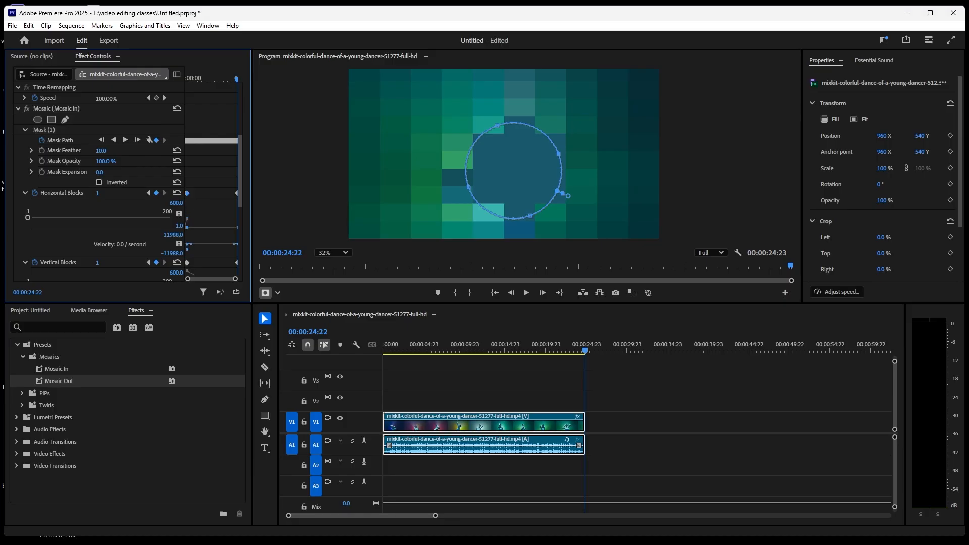
scroll(203, 192, "down", 3)
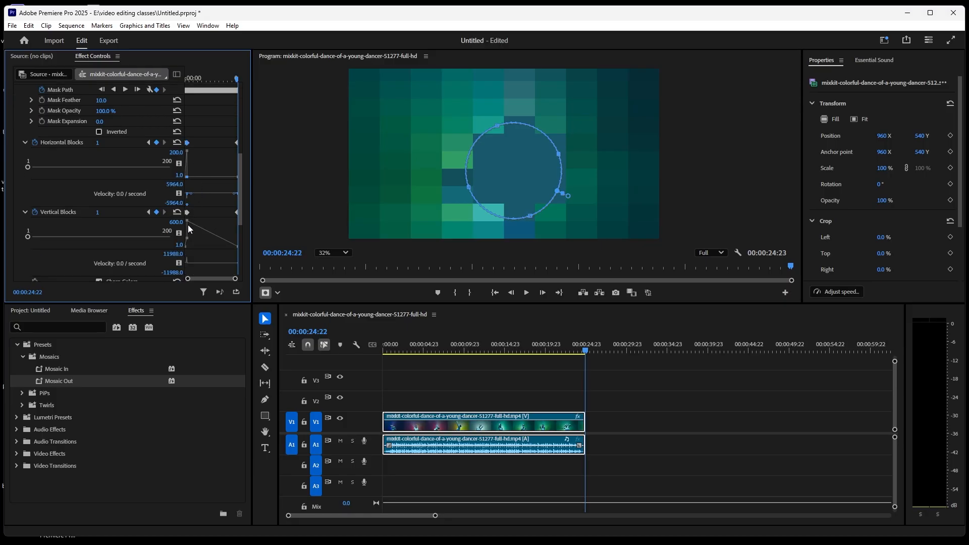
left_click(187, 221)
left_click_drag(187, 221, 188, 234)
scroll(191, 197, "down", 2)
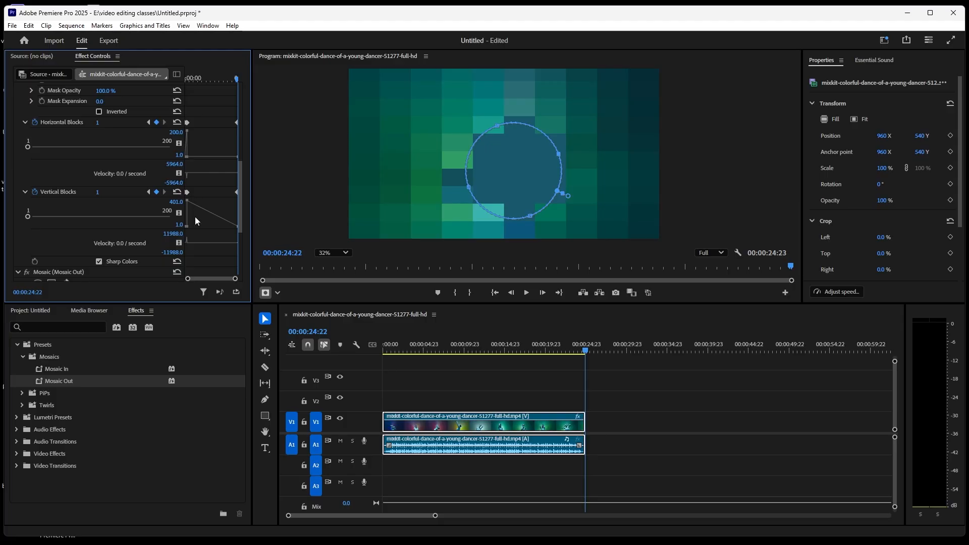
Enlarge the keyframe graphs and lower the remaining early Horizontal and Vertical Blocks peaks of Mosaic In to 1, then restore the layout
left_click_drag(586, 353, 504, 354)
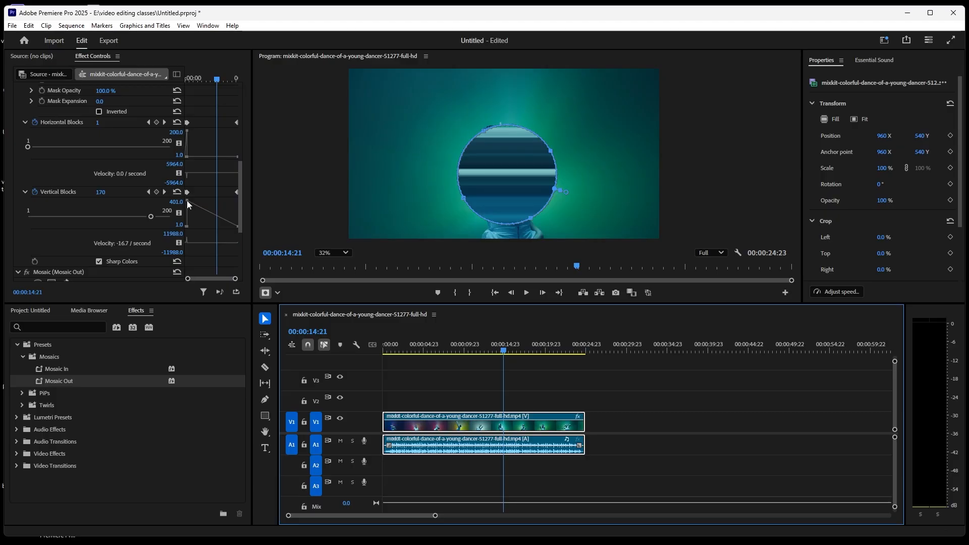
left_click(187, 201)
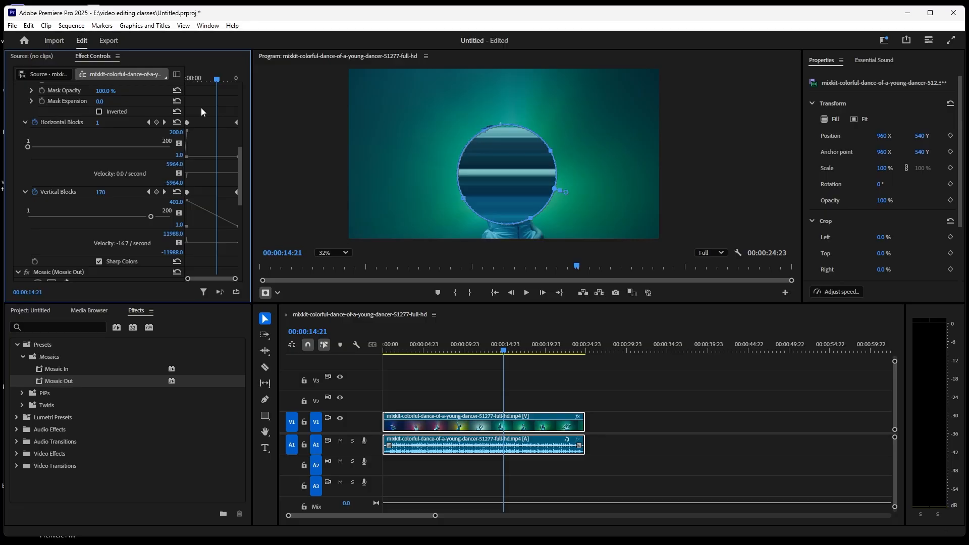
key("grave")
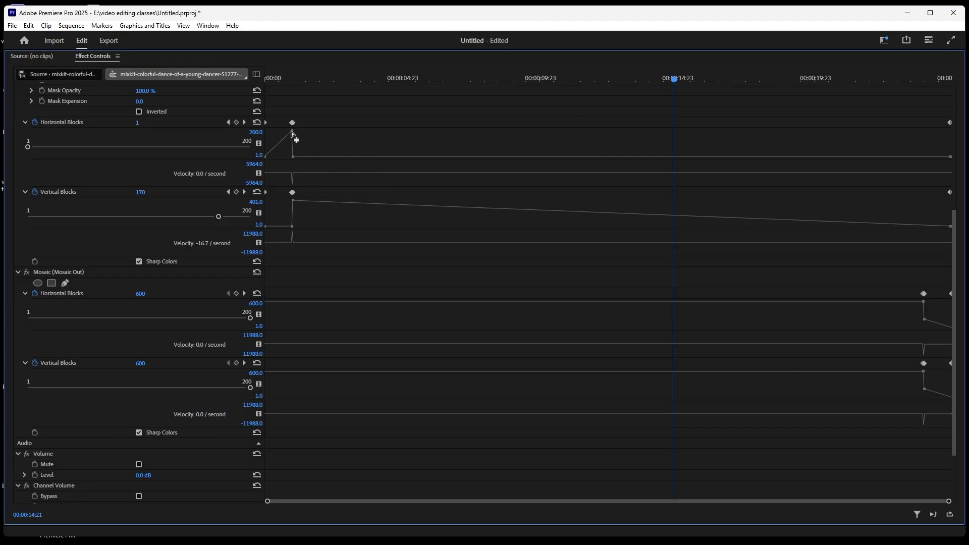
left_click_drag(291, 134, 293, 157)
left_click_drag(293, 201, 293, 237)
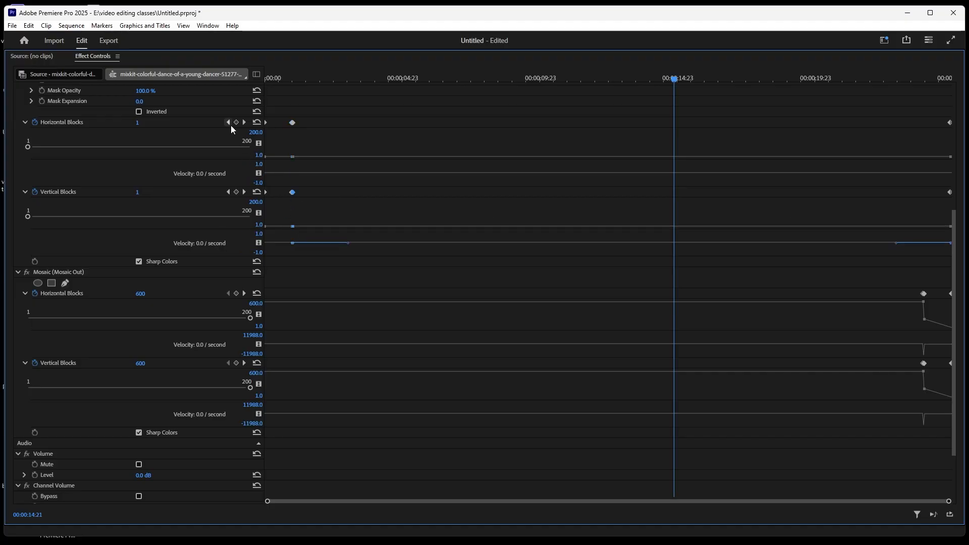
key("grave")
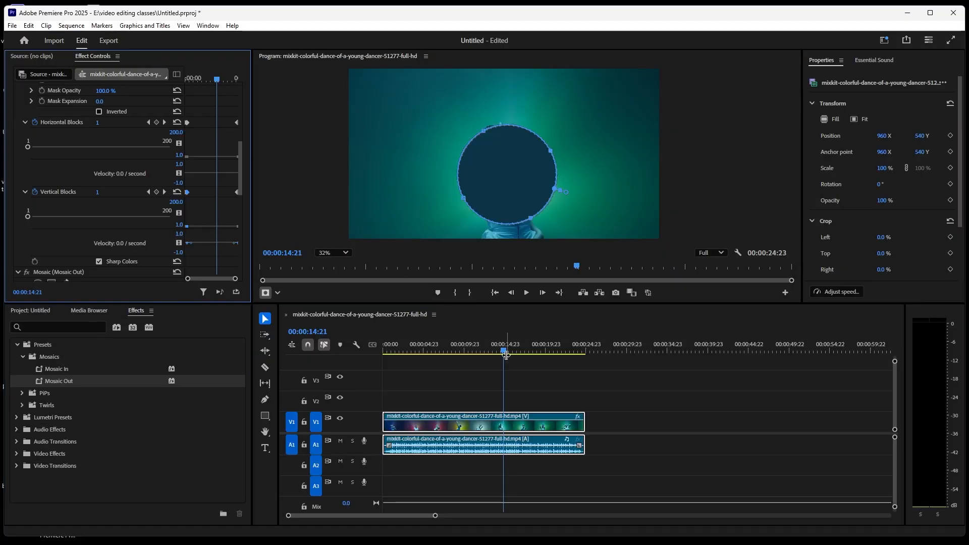
Check the solid mosaic around 15 seconds, return to the first frame and invert the Mosaic In mask
left_click_drag(506, 352, 511, 388)
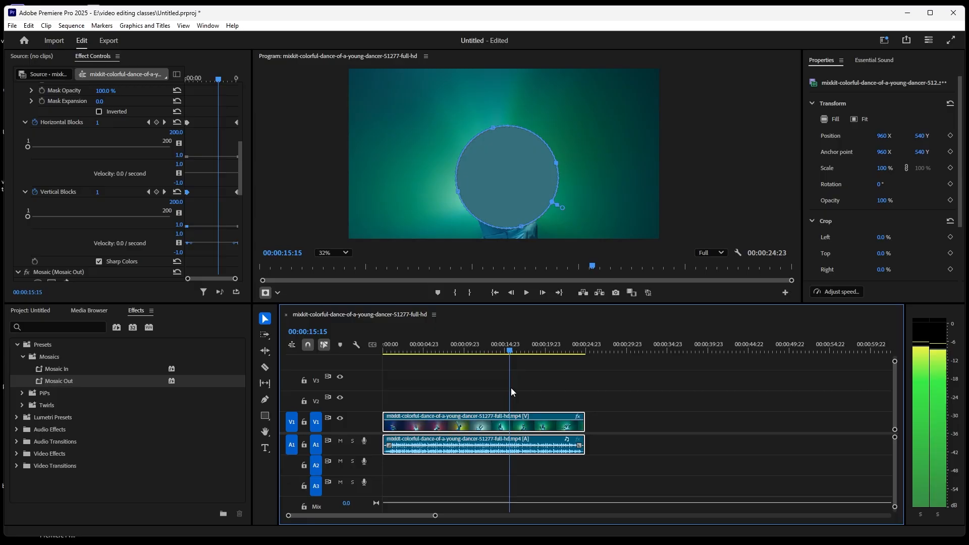
left_click_drag(511, 388, 507, 388)
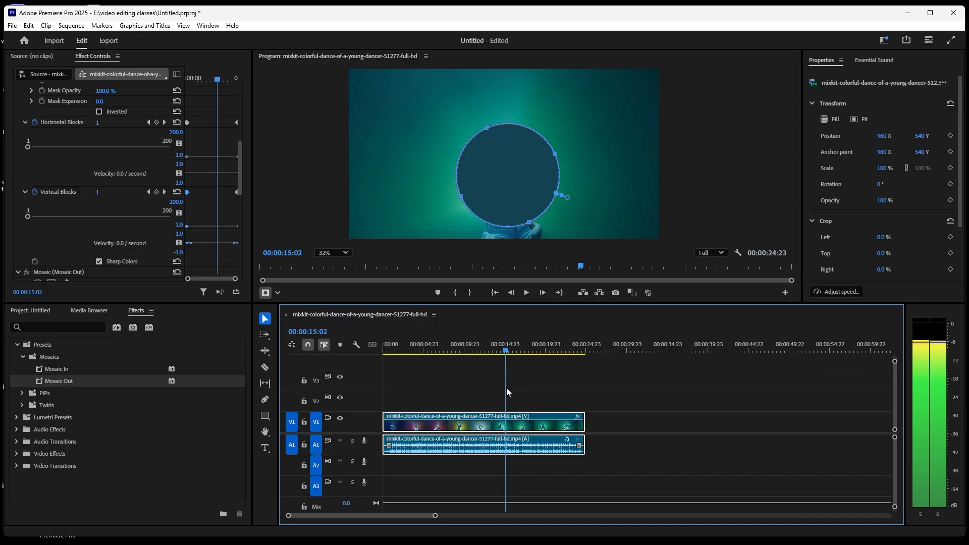
left_click(495, 293)
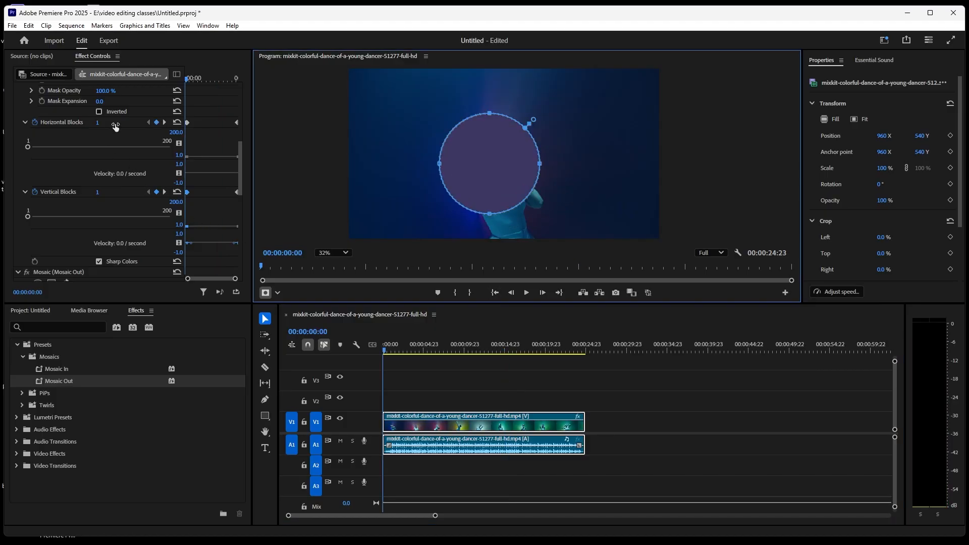
left_click(99, 112)
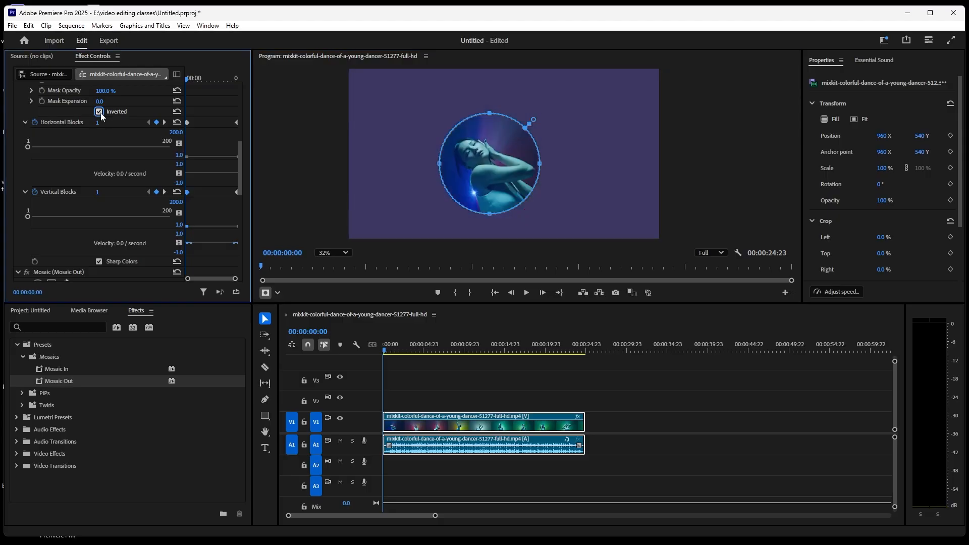
scroll(142, 142, "up", 3)
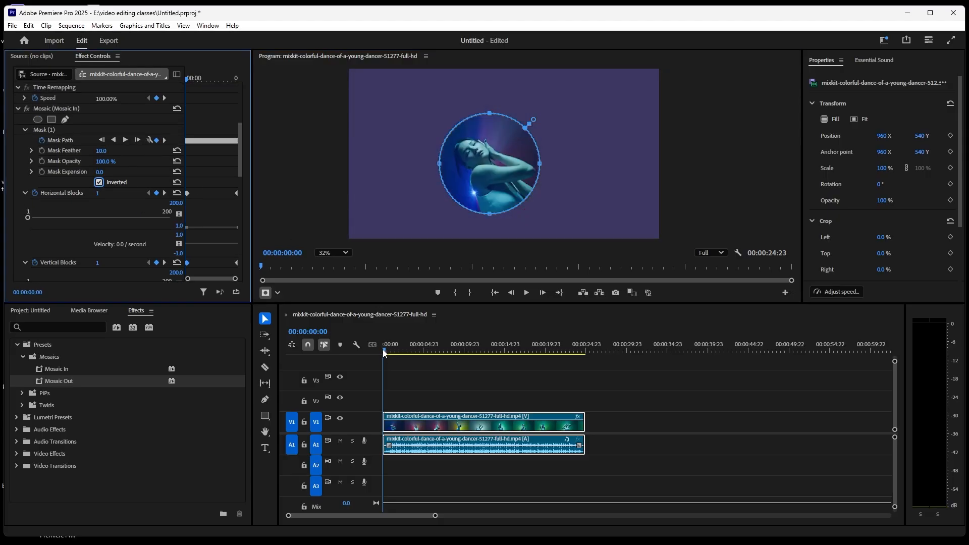
Scrub and play the clip to examine how the inverted mask follows the dancer, returning to the first frame
left_click_drag(385, 353, 578, 386)
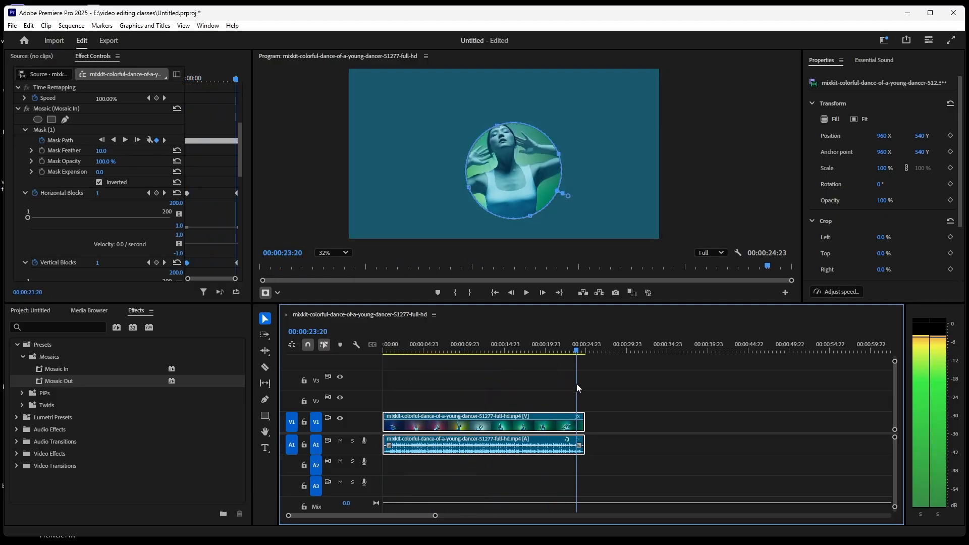
left_click(495, 292)
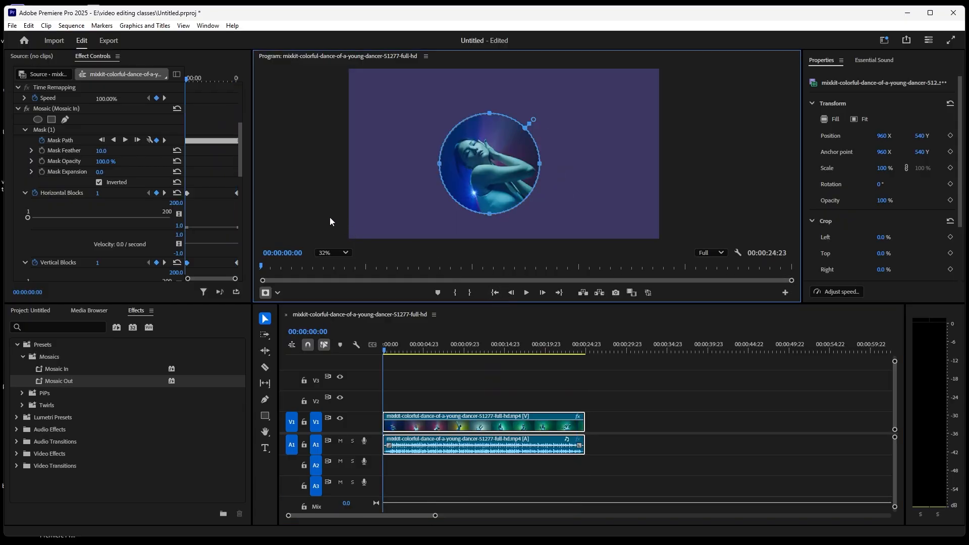
left_click(526, 294)
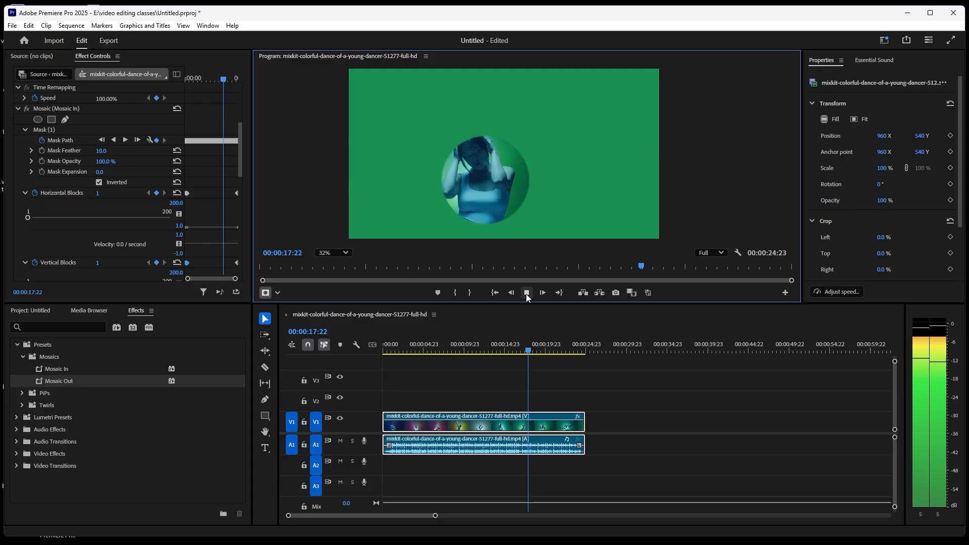
left_click(527, 293)
left_click(495, 293)
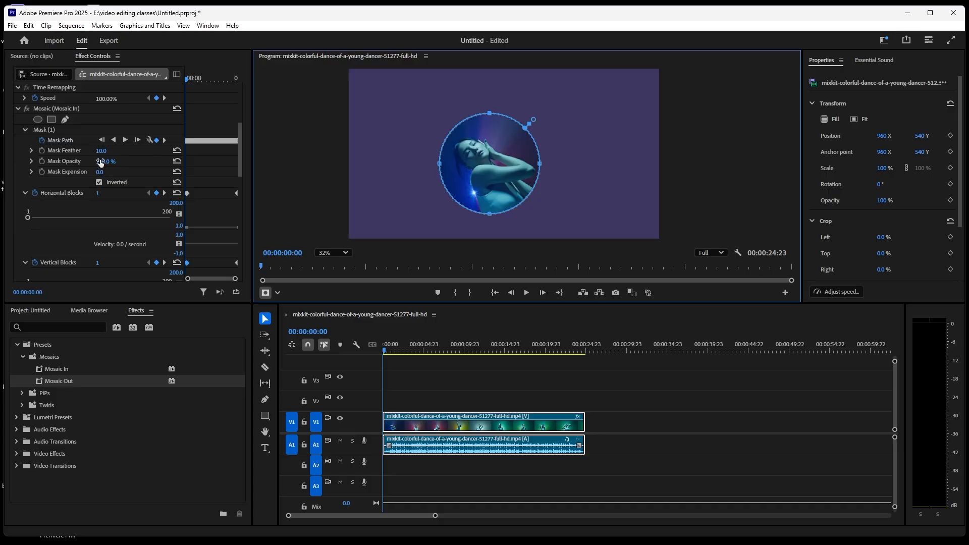
Try a Mask Opacity of 87% on the Mosaic In mask, preview the clip, and restore the opacity to 100%
left_click_drag(100, 163, 101, 163)
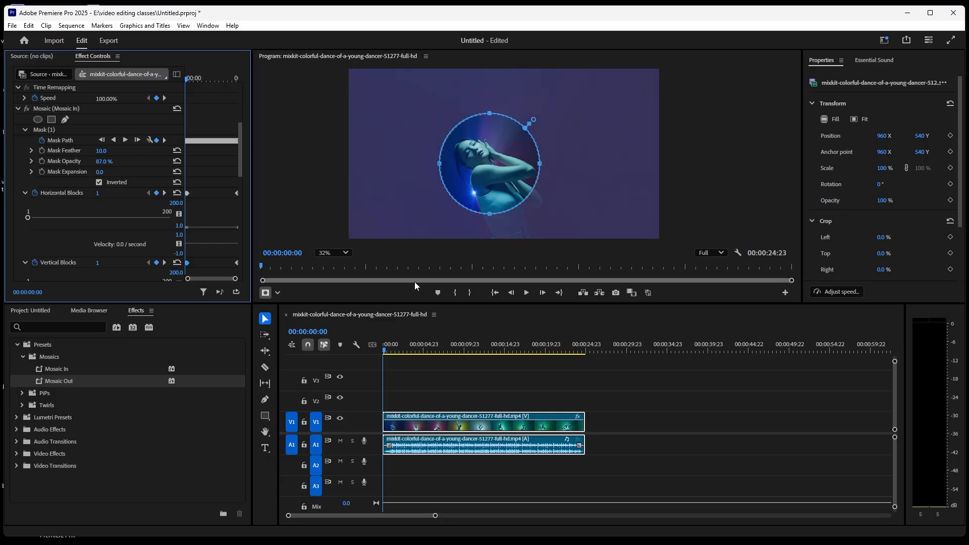
left_click(527, 293)
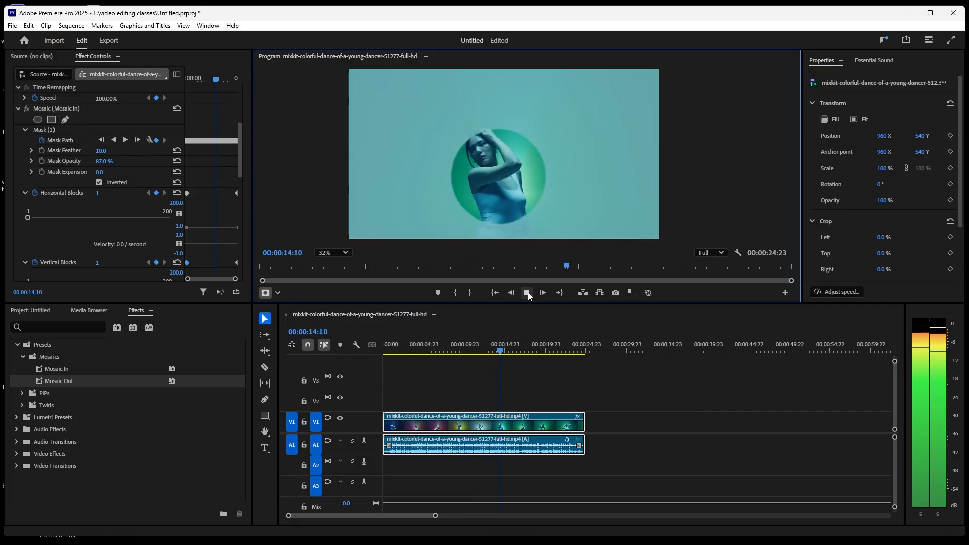
left_click(528, 293)
left_click(495, 292)
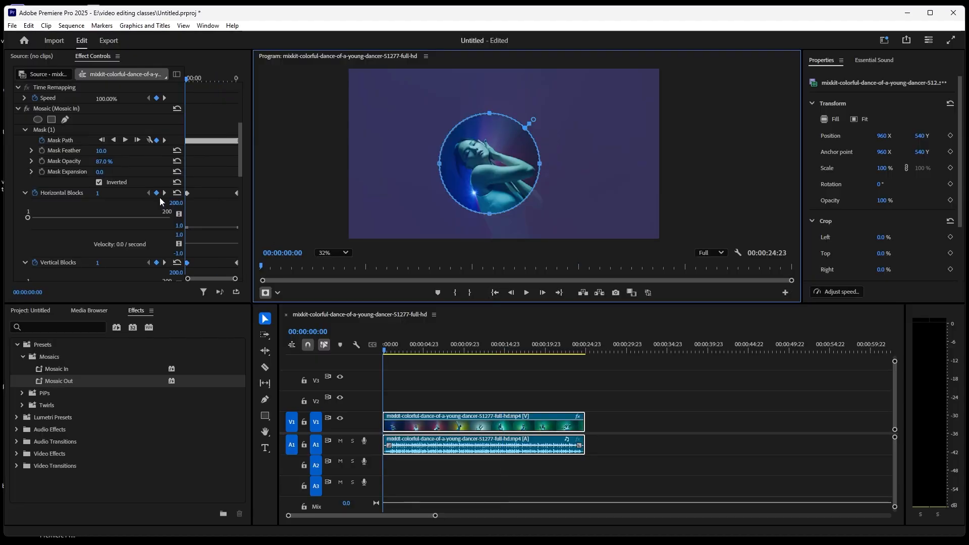
left_click(101, 162)
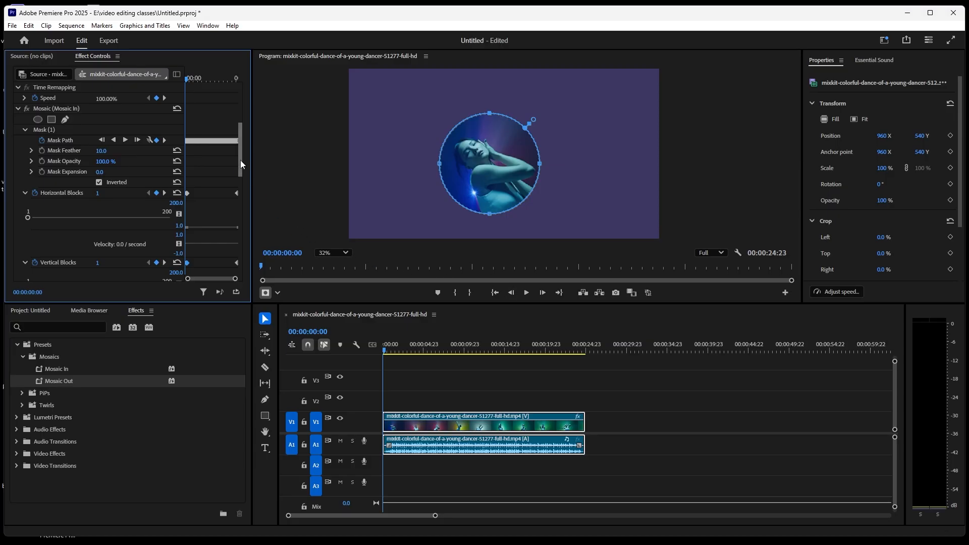
Play the whole clip to examine the inverted mosaic mask through its end, and recheck the opening frames
mouse_move(240, 159)
left_mouse_down()
mouse_move(240, 199)
mouse_move(259, 158)
left_mouse_up()
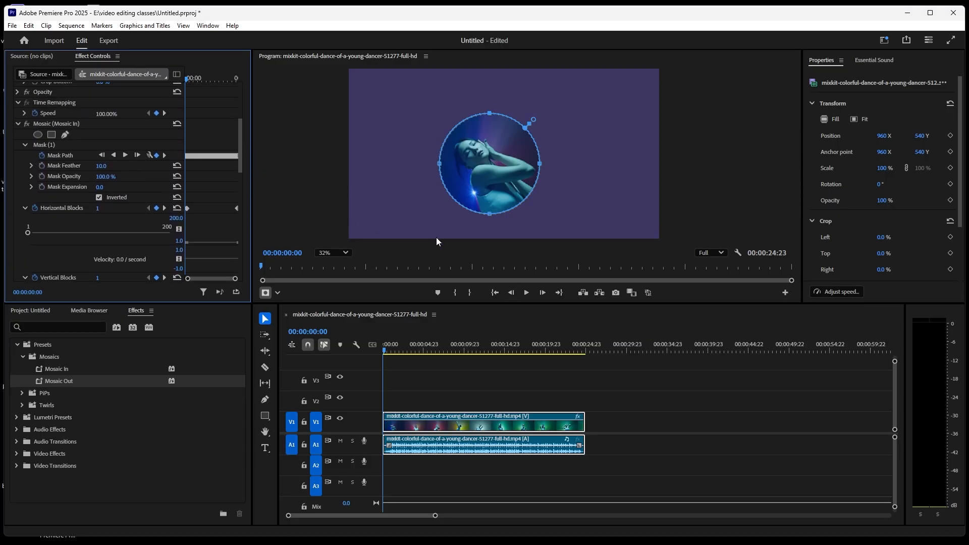
left_click(522, 291)
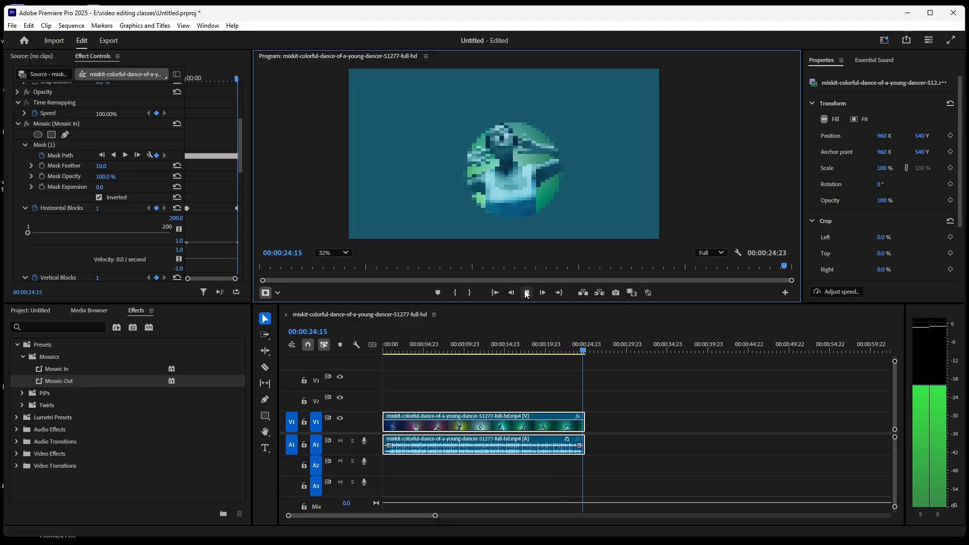
left_click(495, 293)
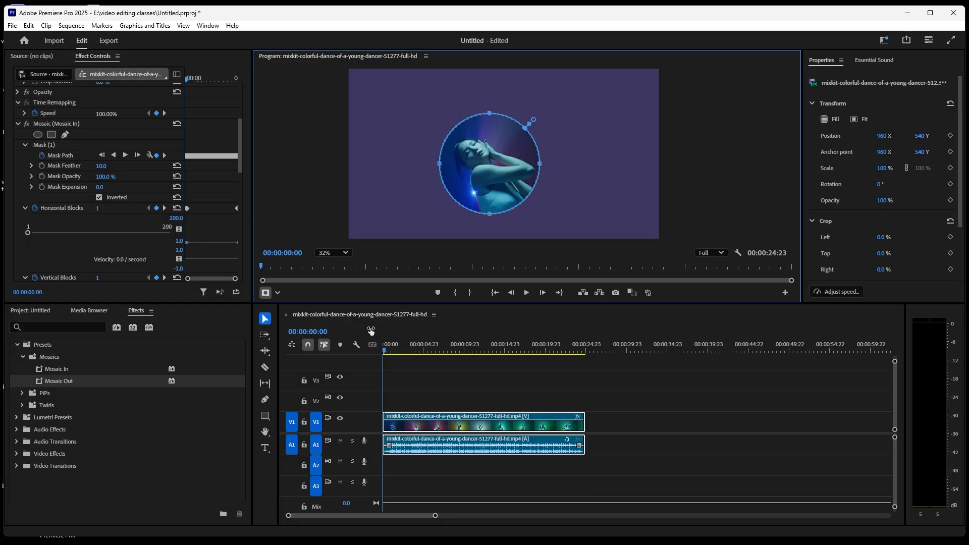
left_click_drag(384, 351, 387, 351)
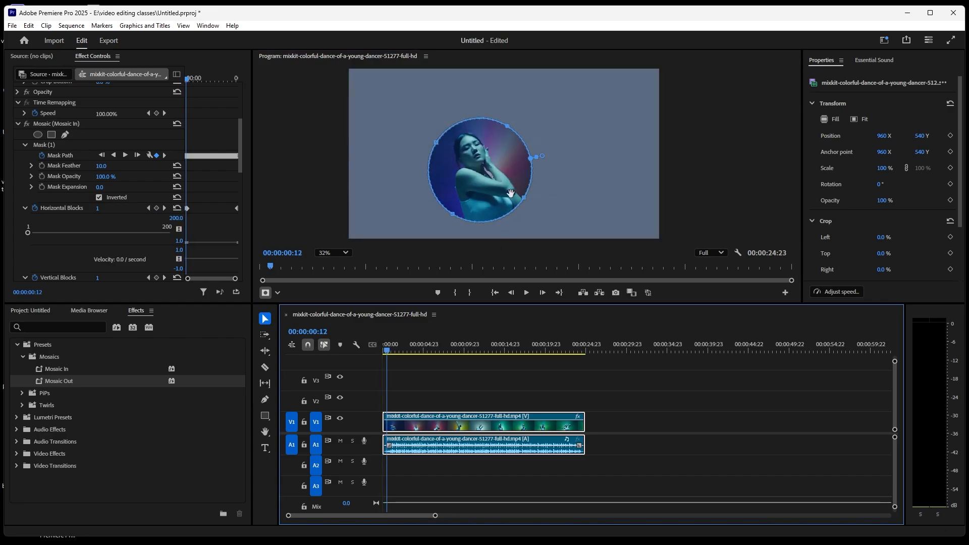
Return to the first frame and set the Horizontal Blocks of Mosaic (Mosaic In) to 25
left_click(495, 293)
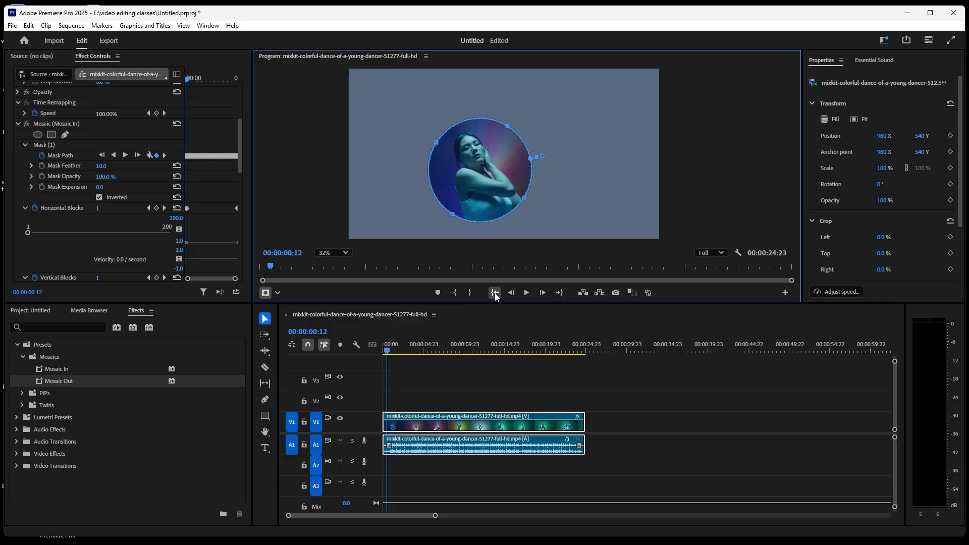
left_click_drag(96, 212, 99, 212)
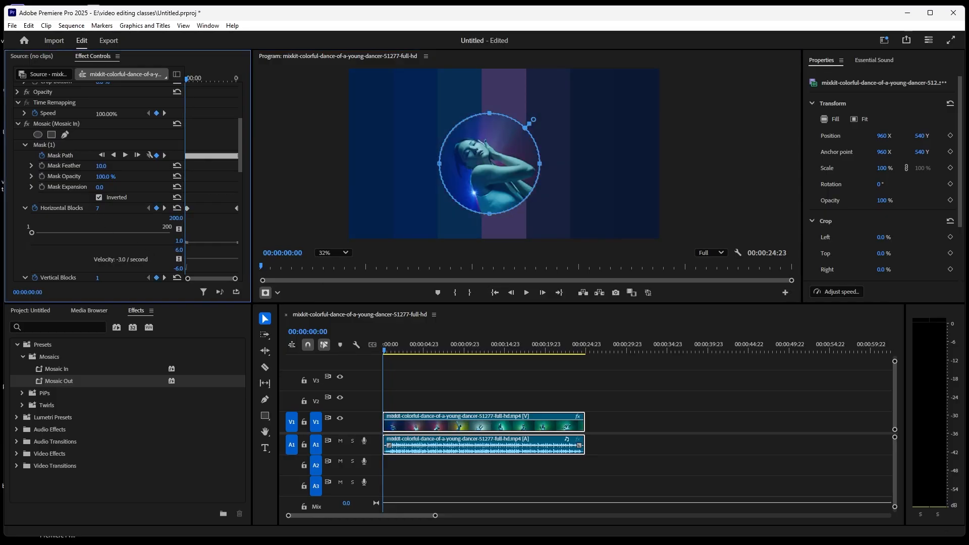
left_click(98, 211)
type("25")
key("Return")
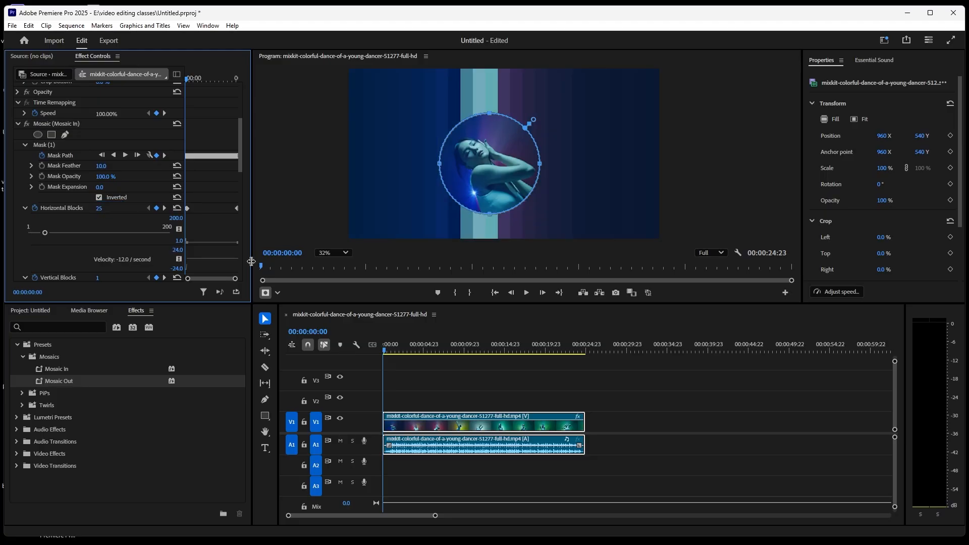
Go to the clip's last frame and set the Horizontal Blocks of Mosaic (Mosaic In) to 25
left_click(398, 350)
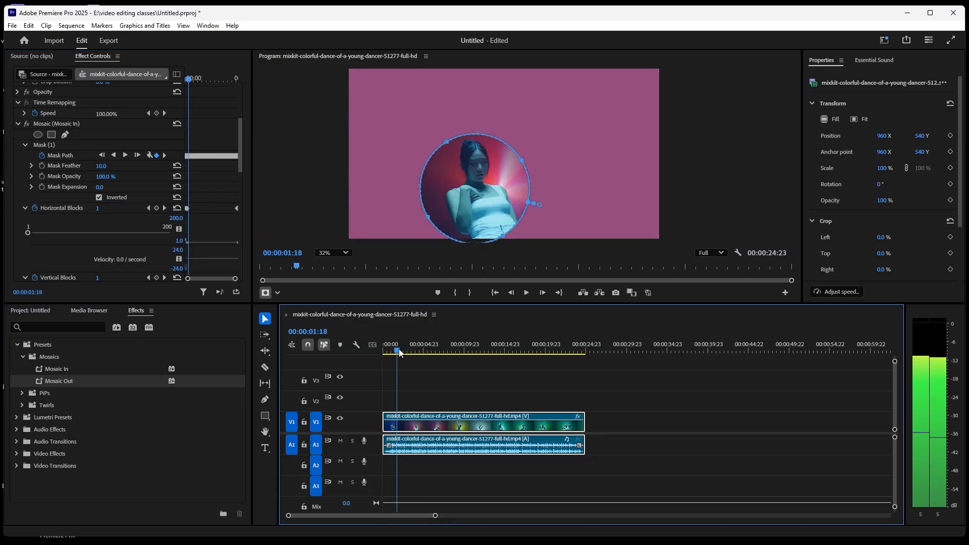
left_click(560, 294)
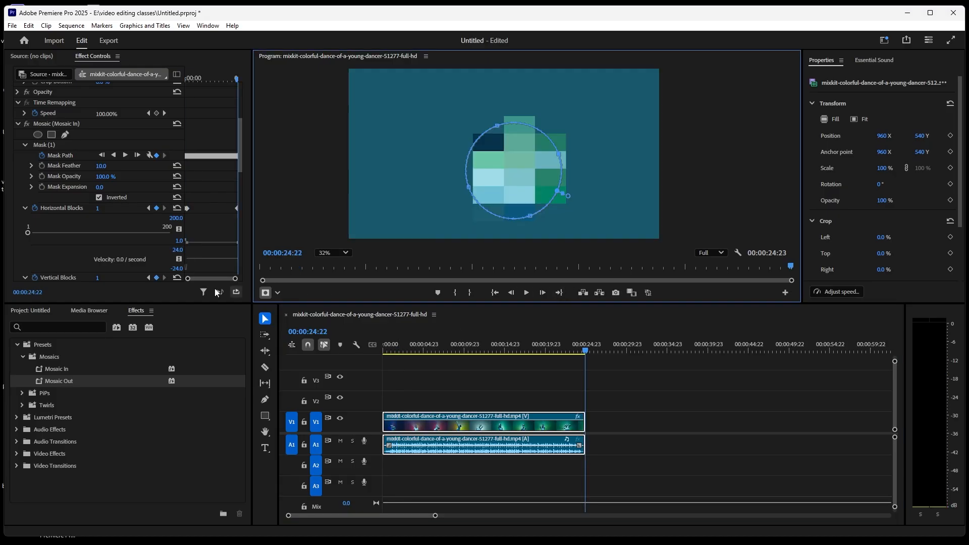
left_click(98, 208)
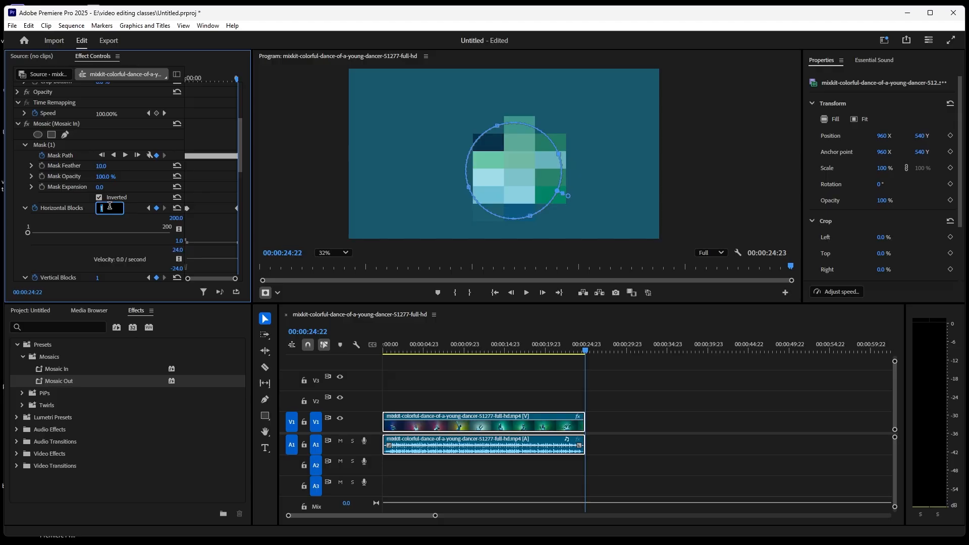
type("2")
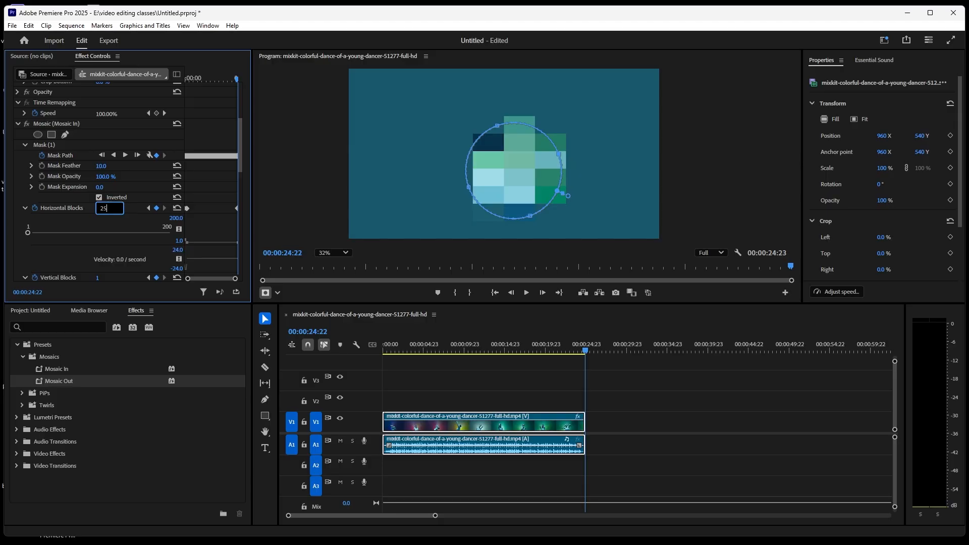
type("5")
key("Return")
Scrub backward from the clip's end to examine how the horizontal mosaic blocks change around the dancer
left_click(585, 352)
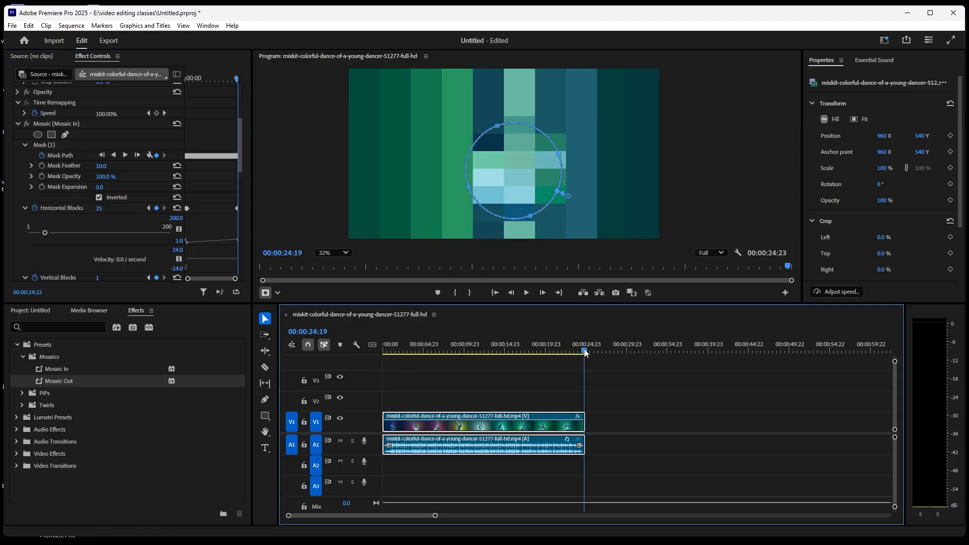
left_click_drag(585, 352, 475, 353)
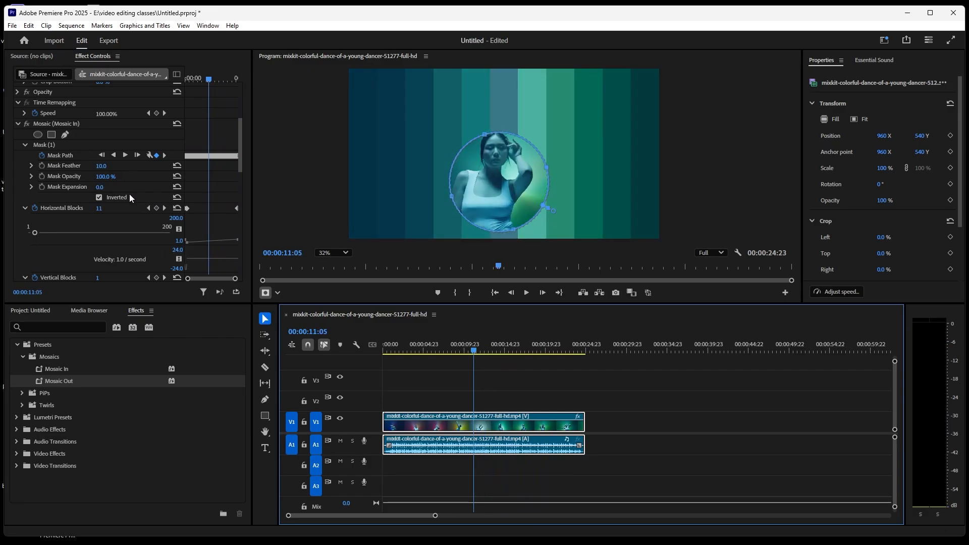
scroll(130, 196, "up", 1)
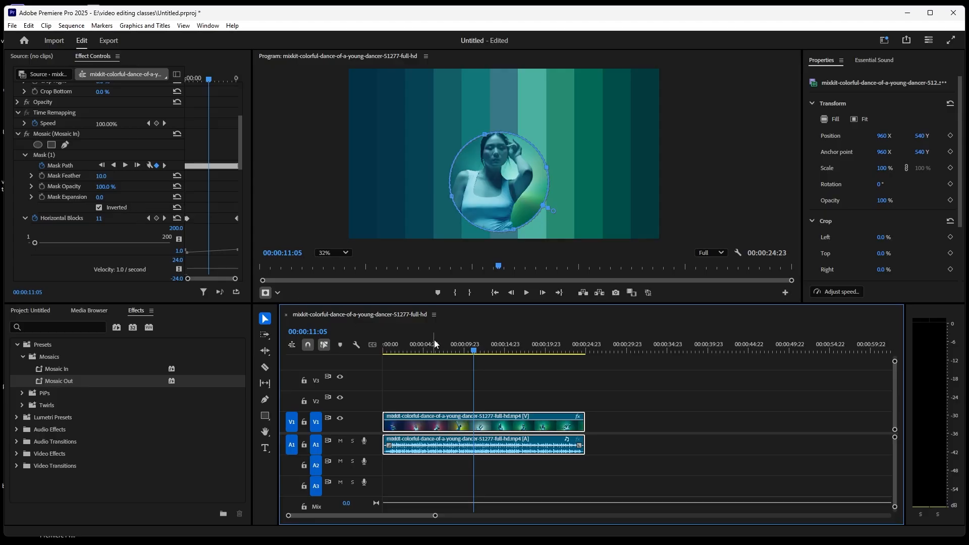
left_click(559, 293)
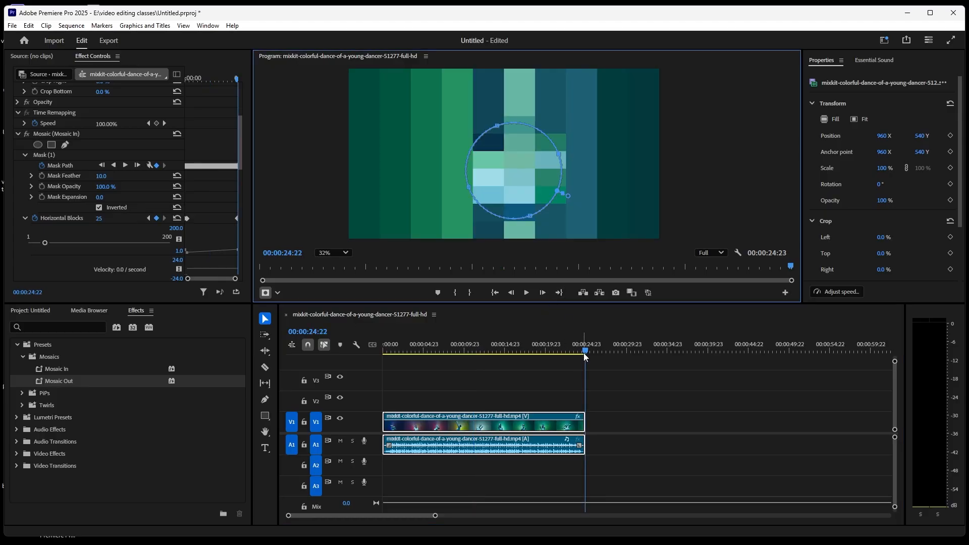
left_click_drag(583, 353, 428, 356)
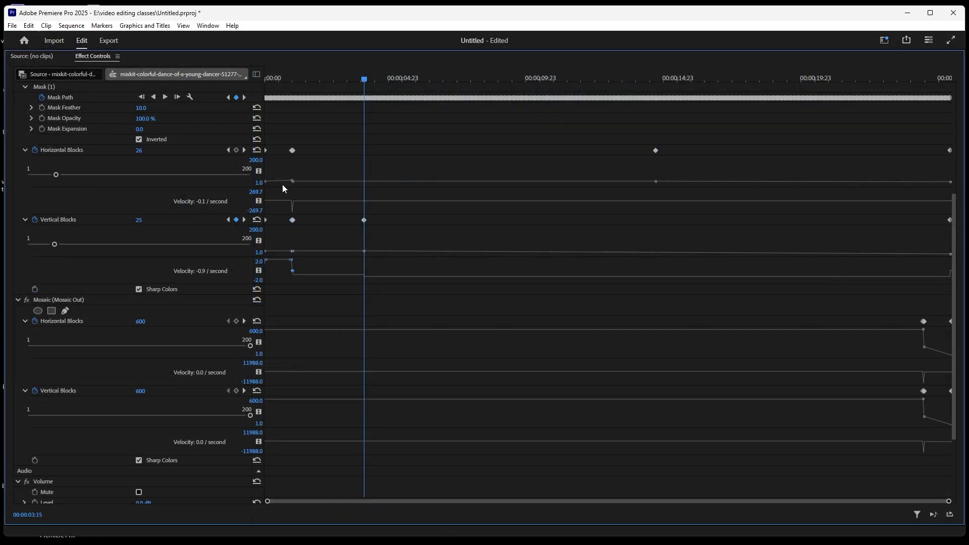
Restore Effect Controls to normal size, play the clip from the first frame, and scrub back to examine the keyframed mosaic
key("grave")
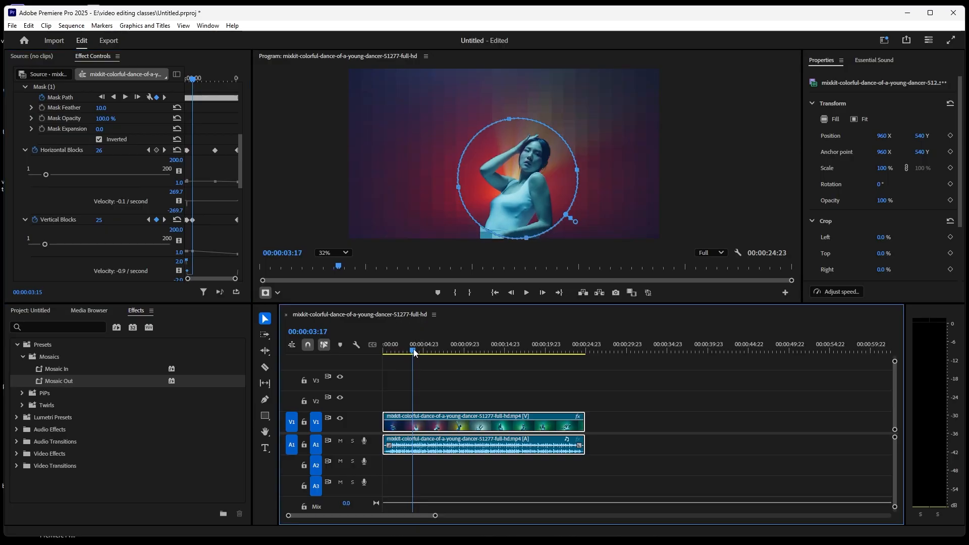
left_click_drag(413, 352, 367, 365)
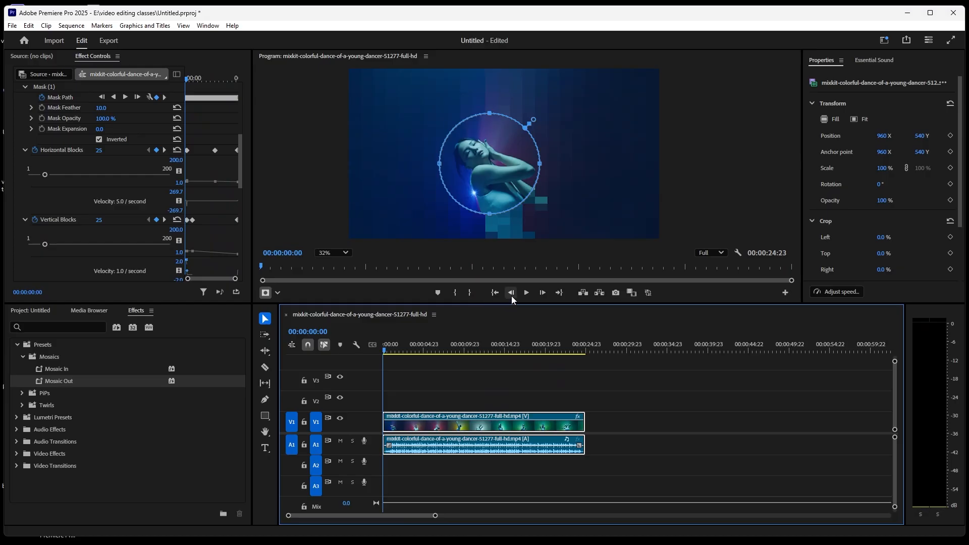
left_click(527, 293)
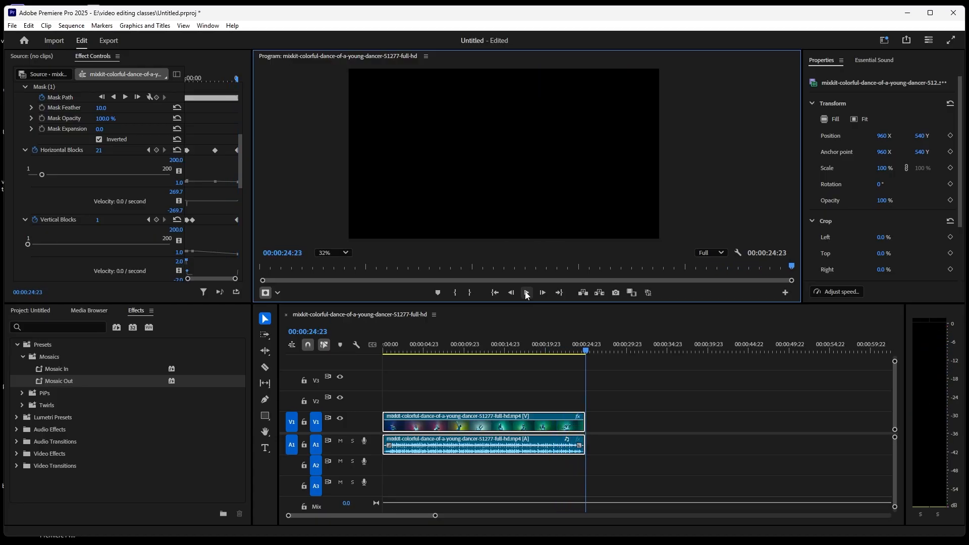
left_click_drag(584, 349, 466, 375)
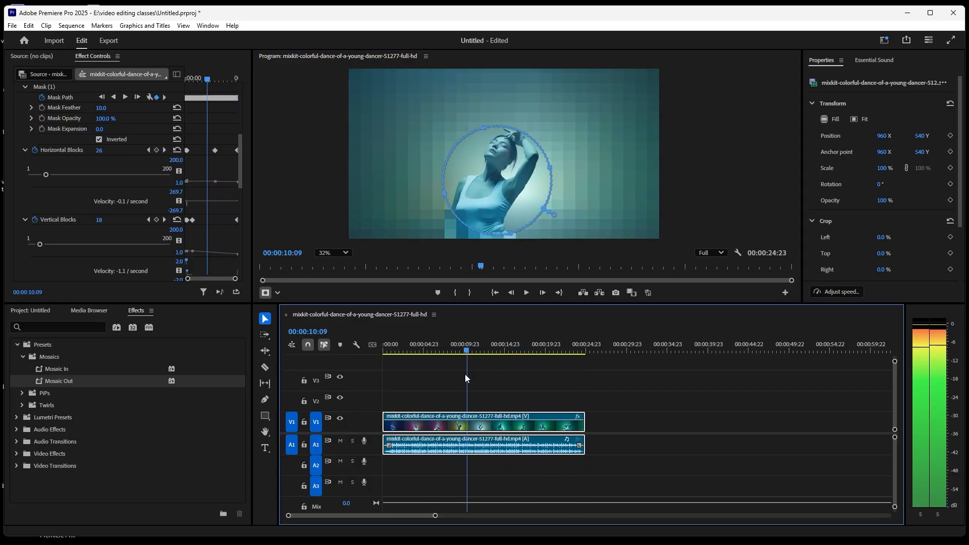